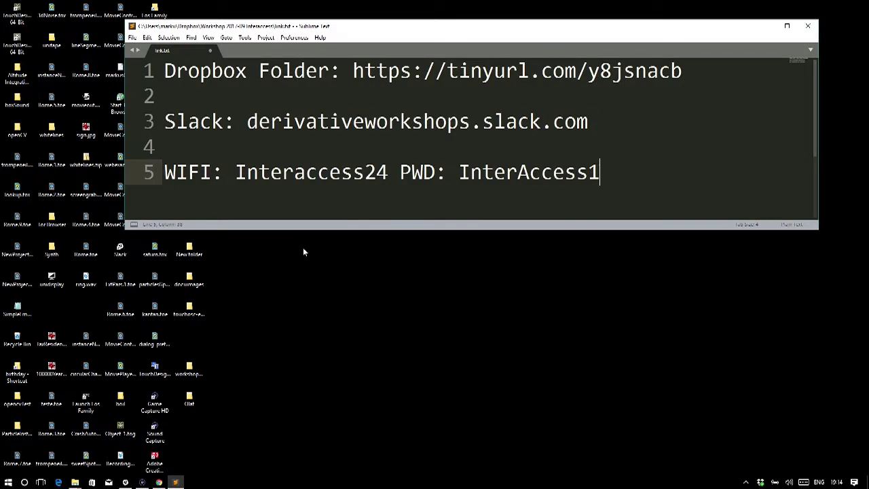
Launch TouchDesigner 099 from the desktop so the NewProject3 project opens.
click(17, 13)
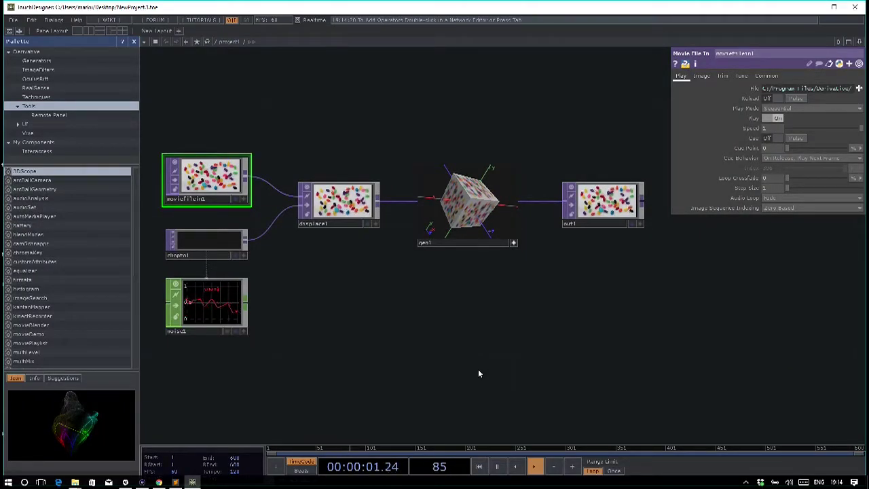
drag(441, 357, 463, 359)
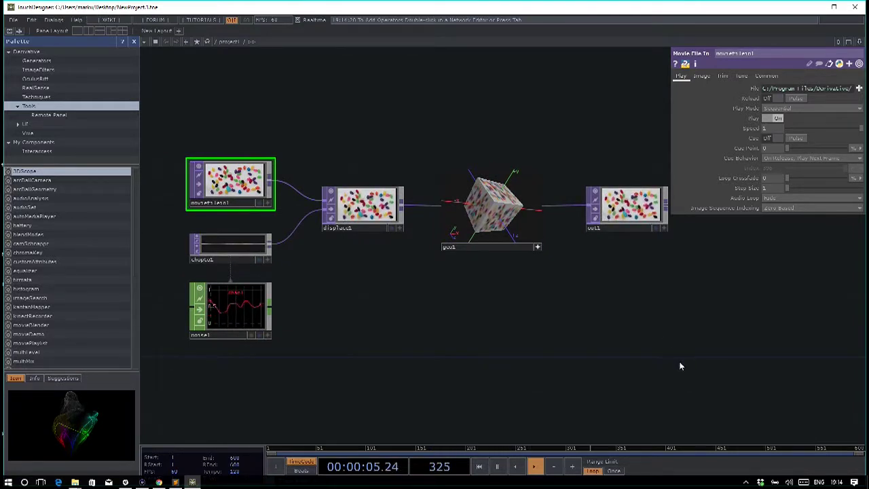
drag(680, 367, 190, 114)
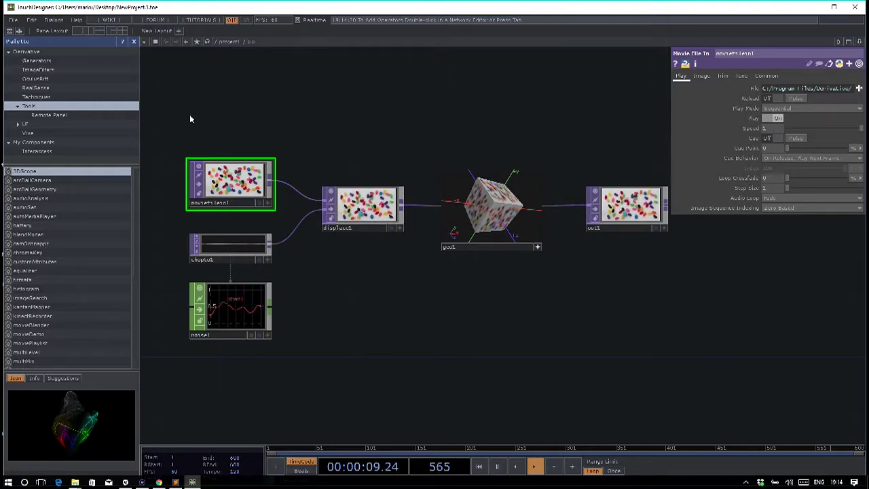
scroll(197, 186, up, 5)
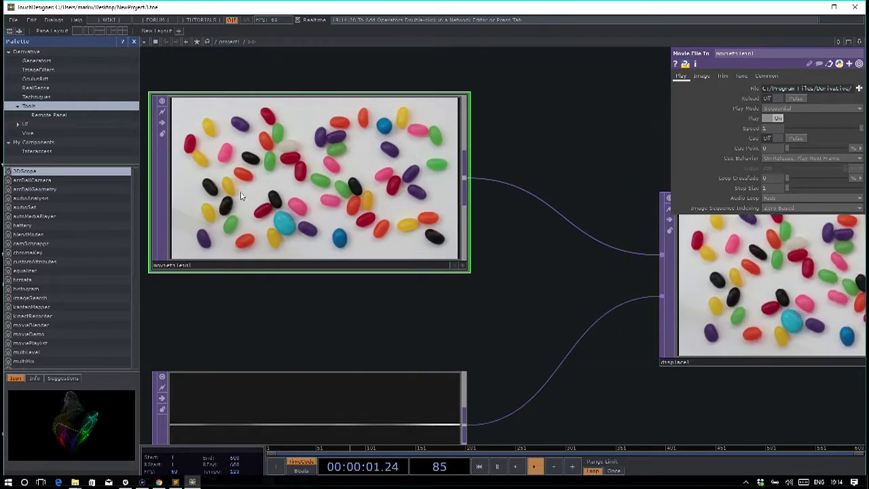
scroll(263, 166, down, 4)
drag(475, 307, 334, 281)
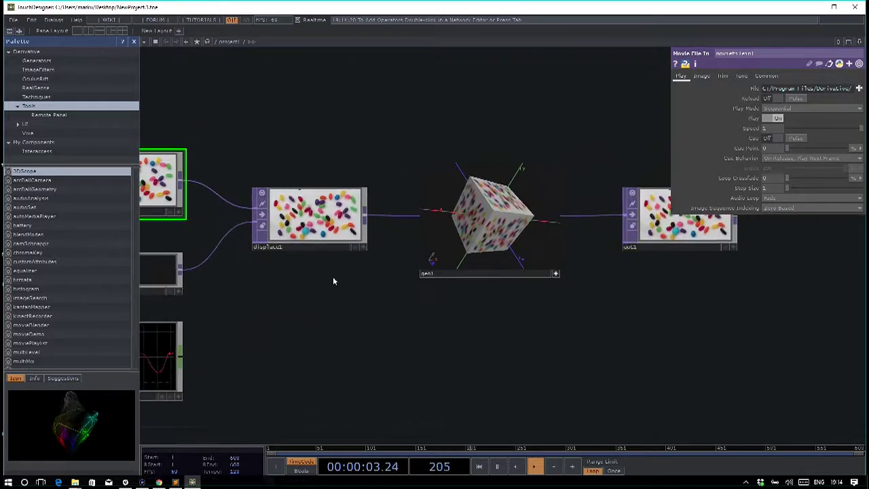
drag(360, 310, 389, 316)
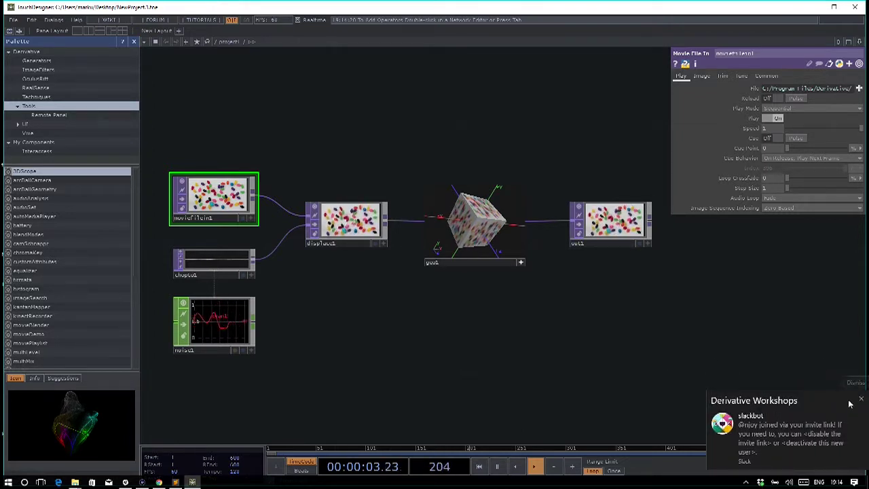
click(848, 403)
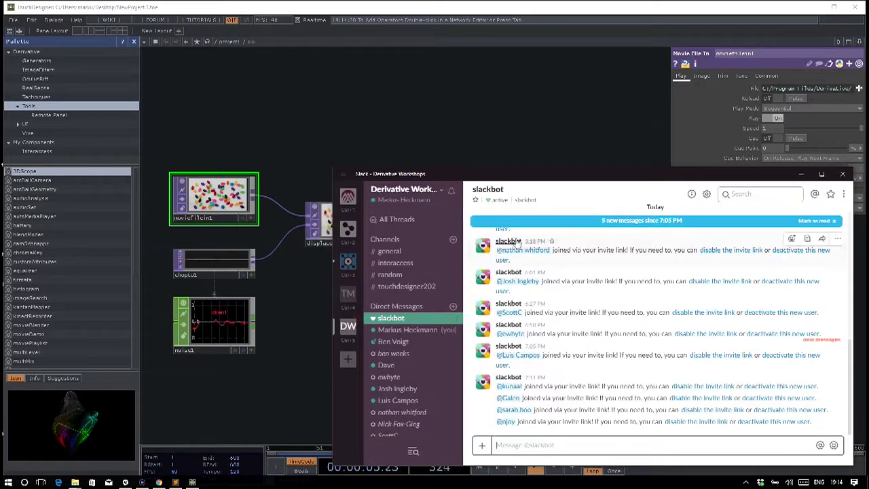
click(842, 175)
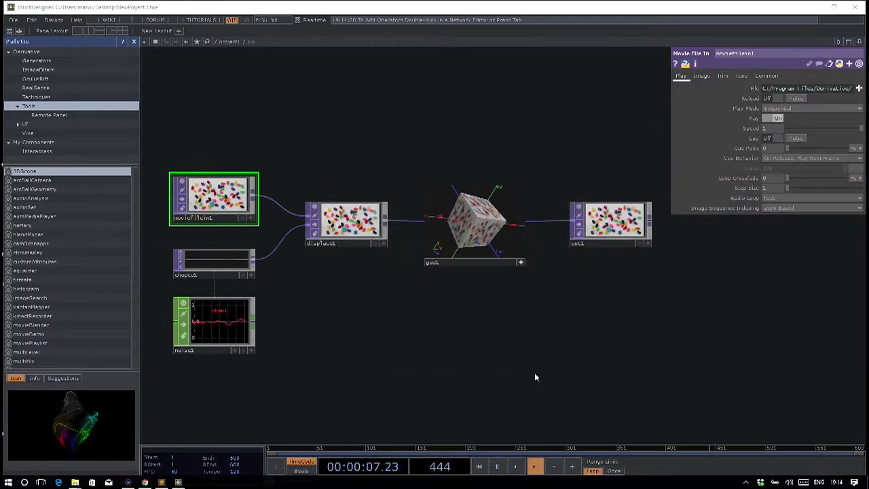
drag(494, 349, 509, 351)
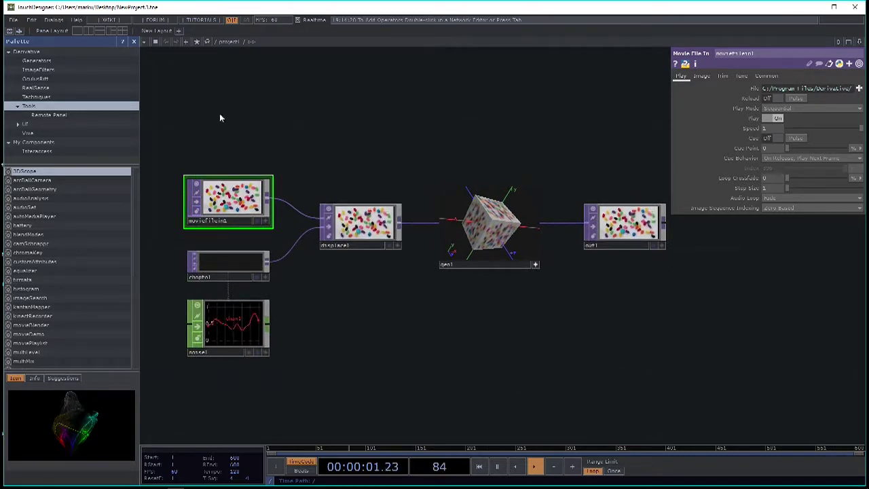
drag(555, 369, 616, 347)
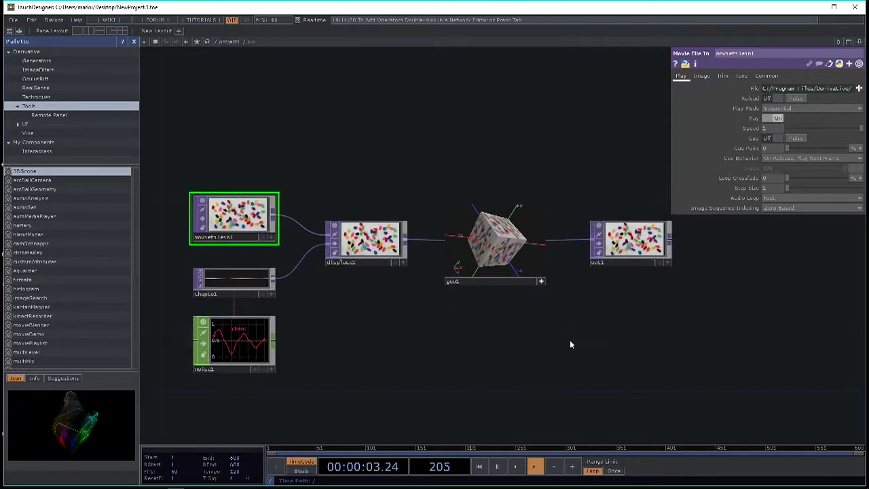
drag(571, 346, 568, 344)
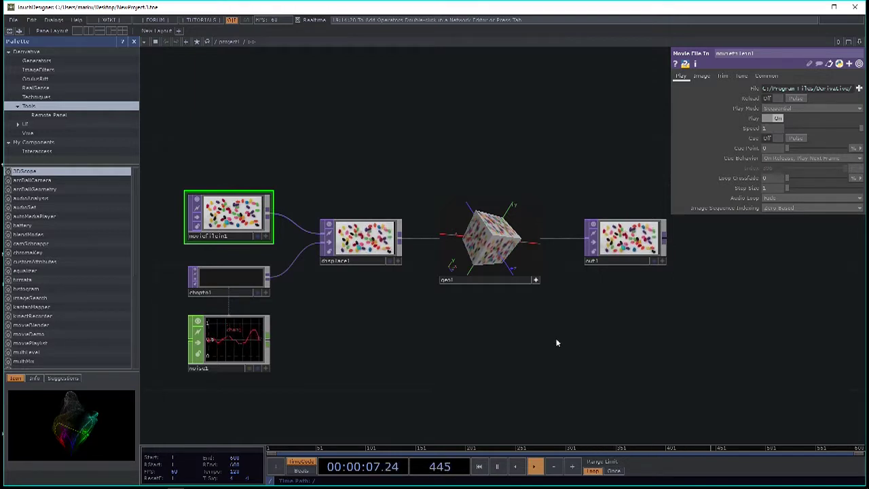
drag(557, 343, 555, 331)
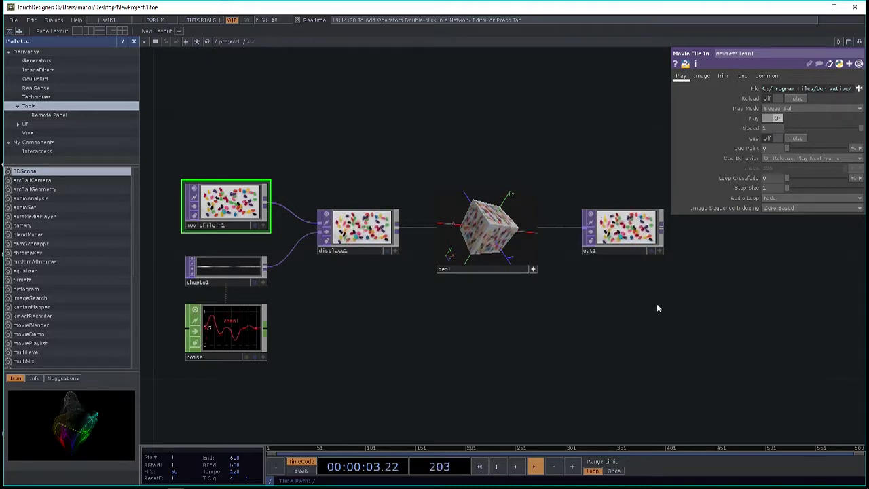
click(360, 234)
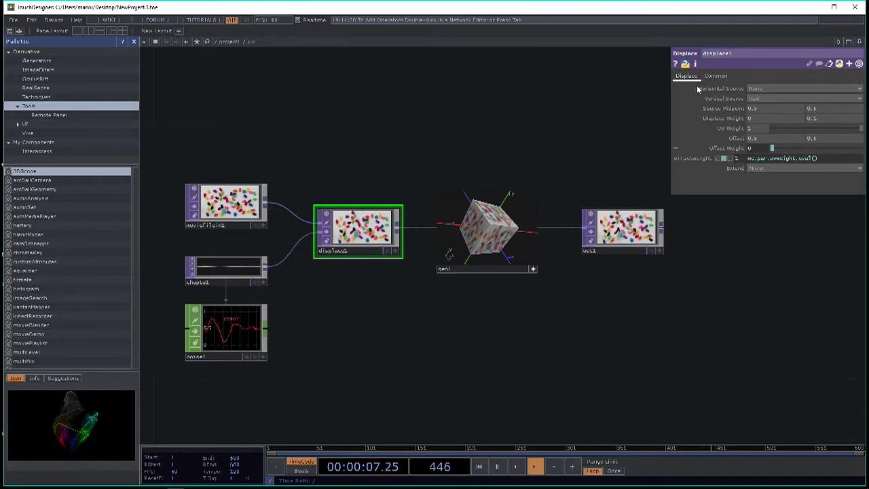
click(193, 272)
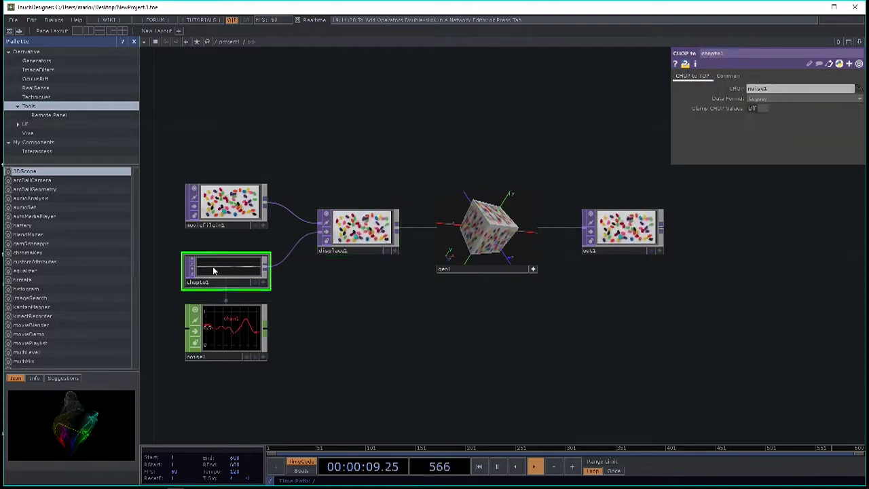
click(221, 209)
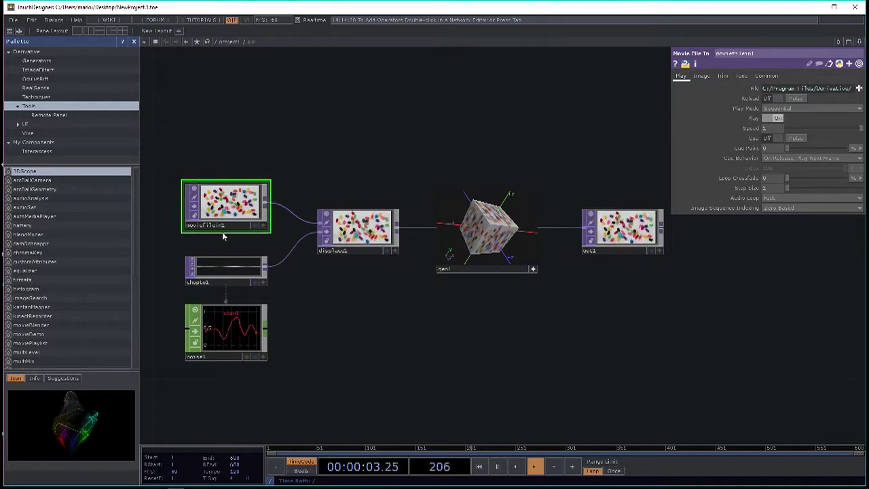
click(233, 264)
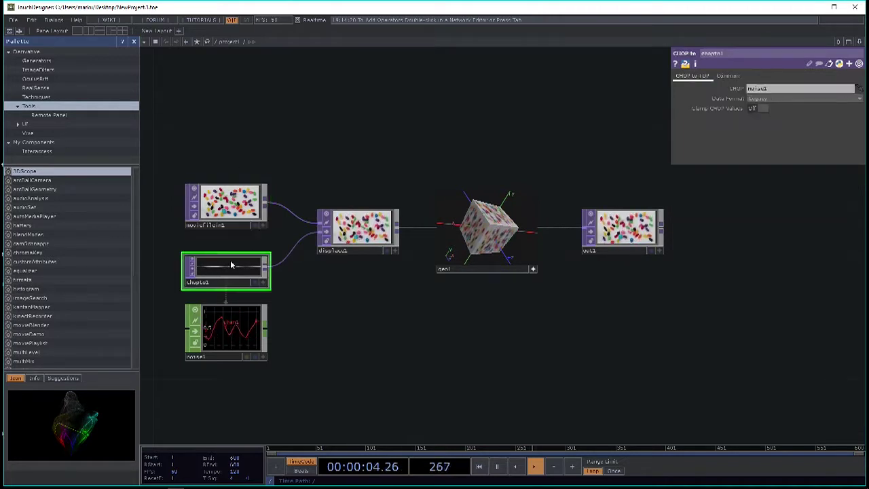
click(358, 230)
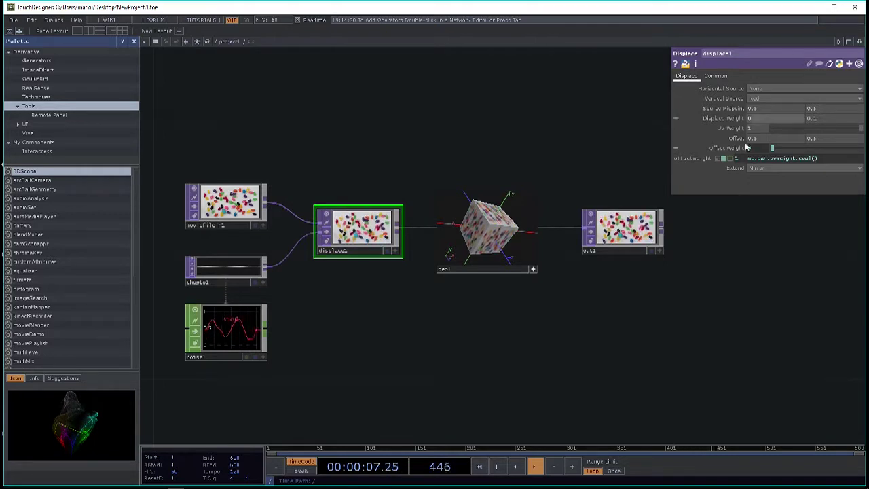
click(634, 245)
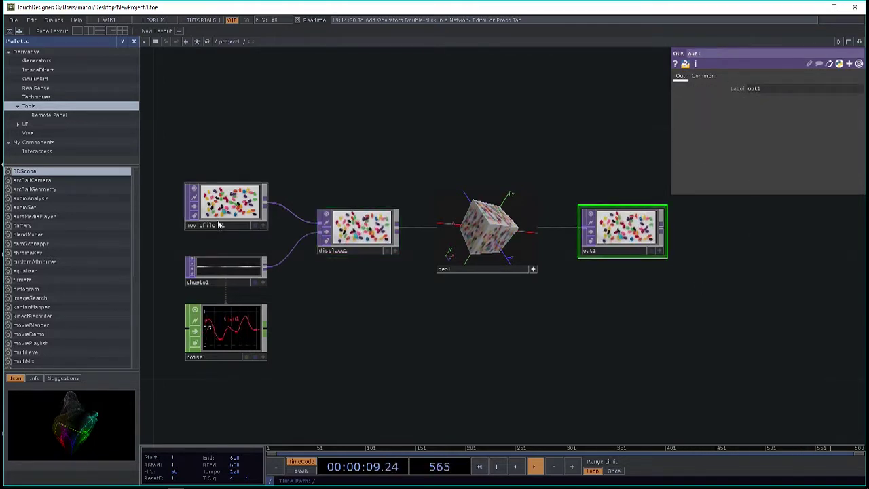
click(225, 195)
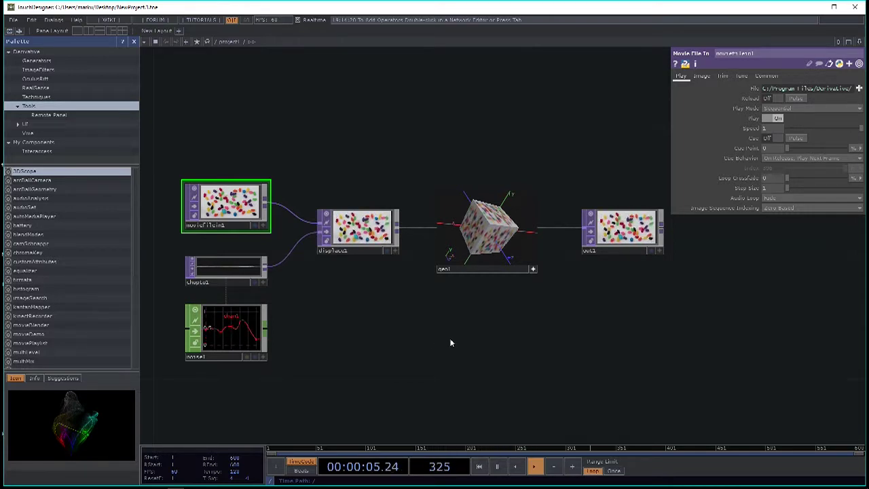
drag(460, 344, 458, 344)
key(p)
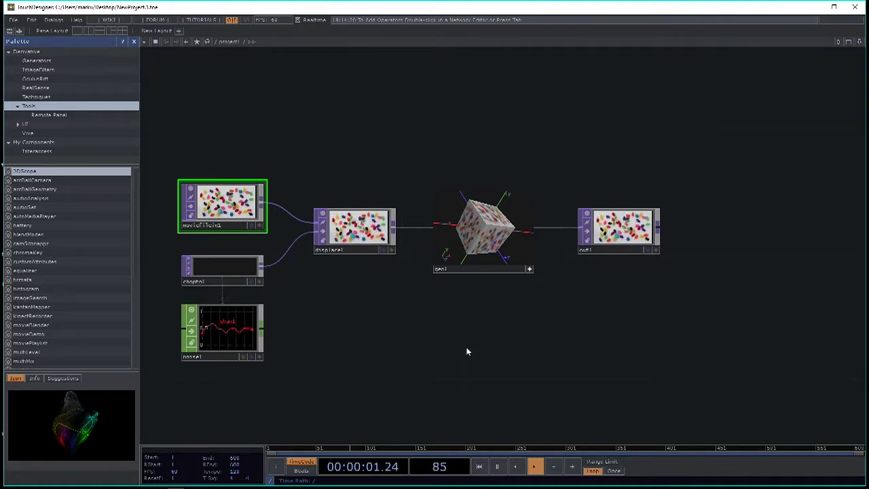
key(p)
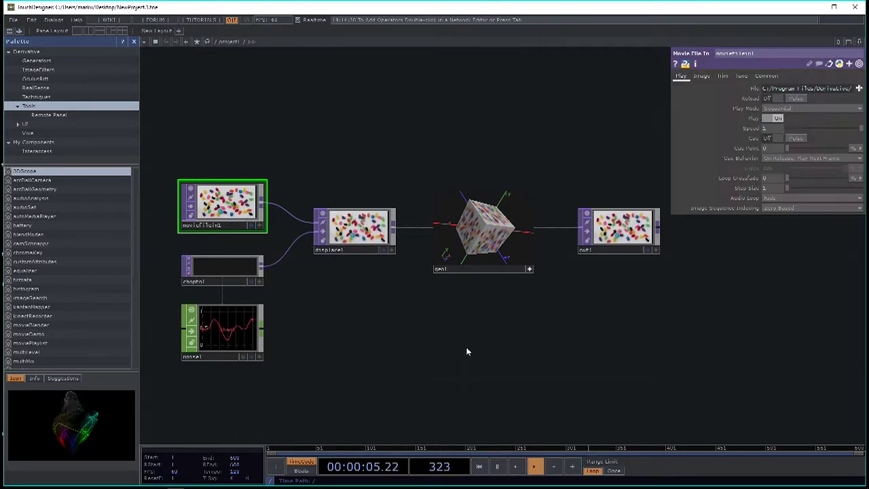
key(h)
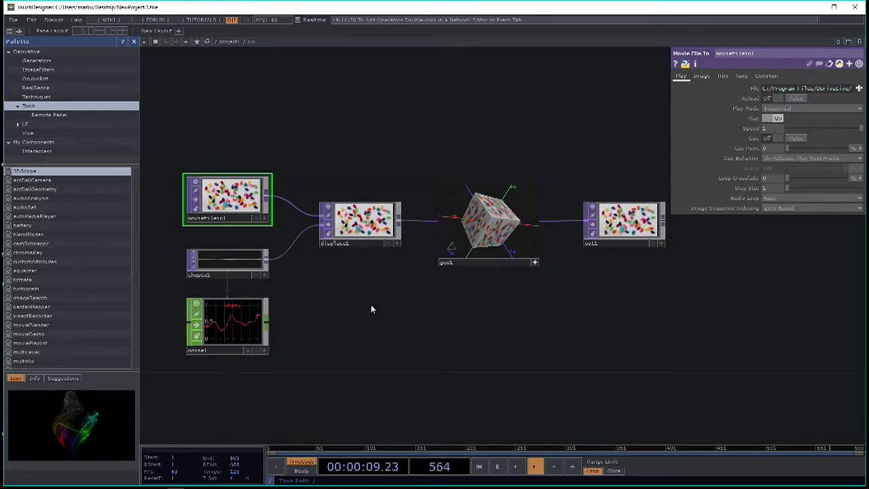
Zoom around the network, then show chopto1's CHOP to TOP parameters reading from noise1.
scroll(434, 295, up, 2)
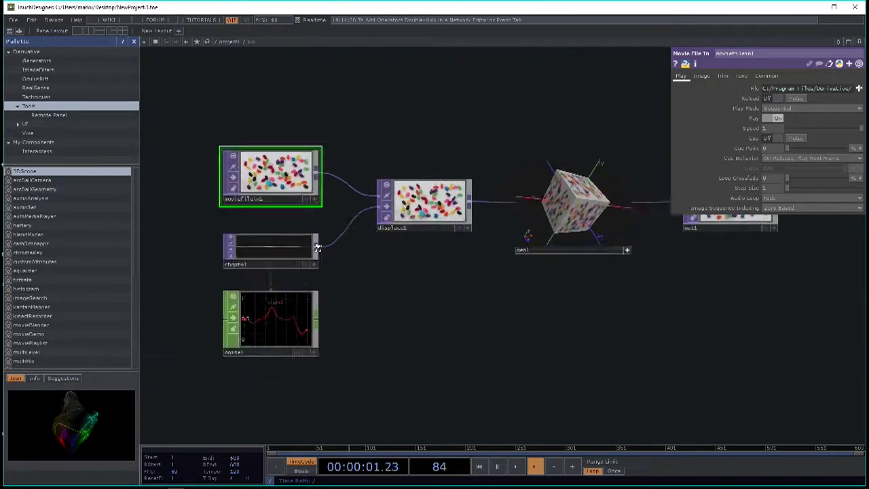
scroll(314, 253, up, 3)
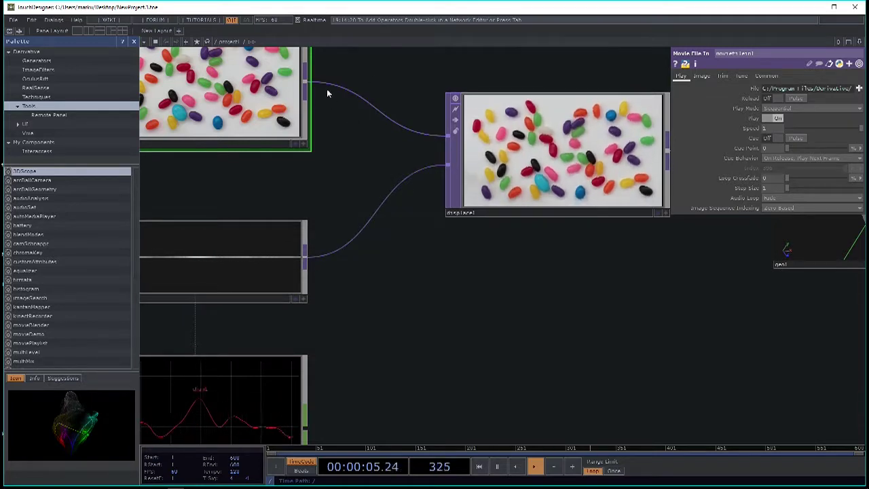
scroll(370, 217, down, 2)
scroll(364, 213, up, 2)
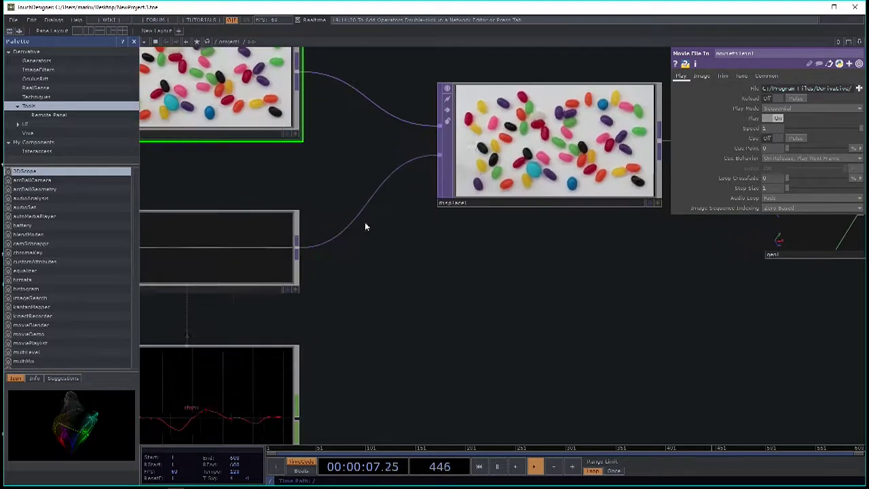
scroll(384, 245, down, 1)
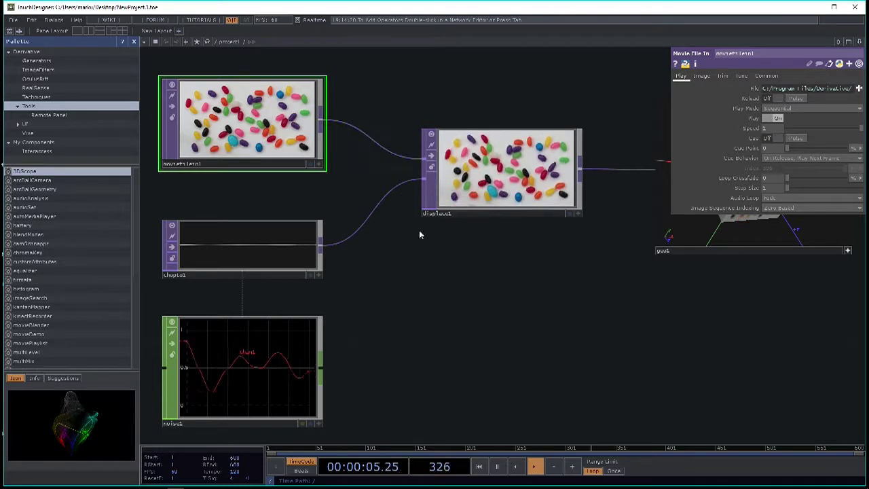
click(231, 242)
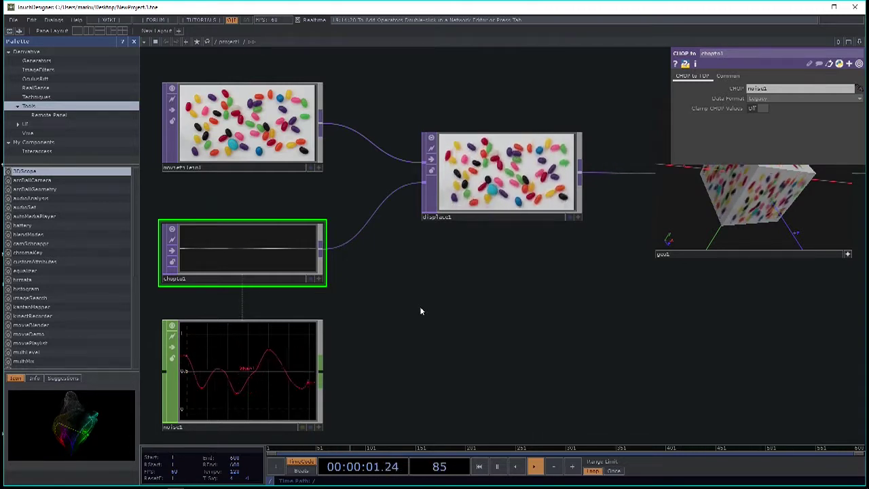
key(h)
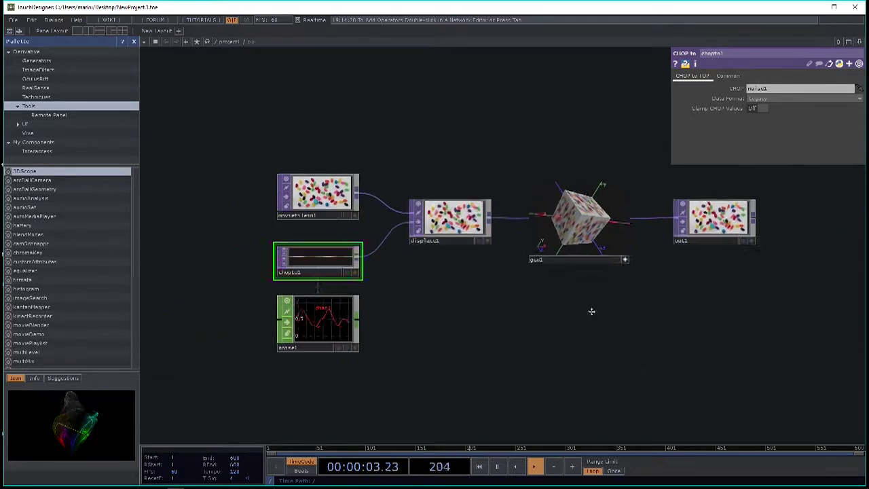
scroll(310, 288, up, 3)
scroll(310, 288, up, 5)
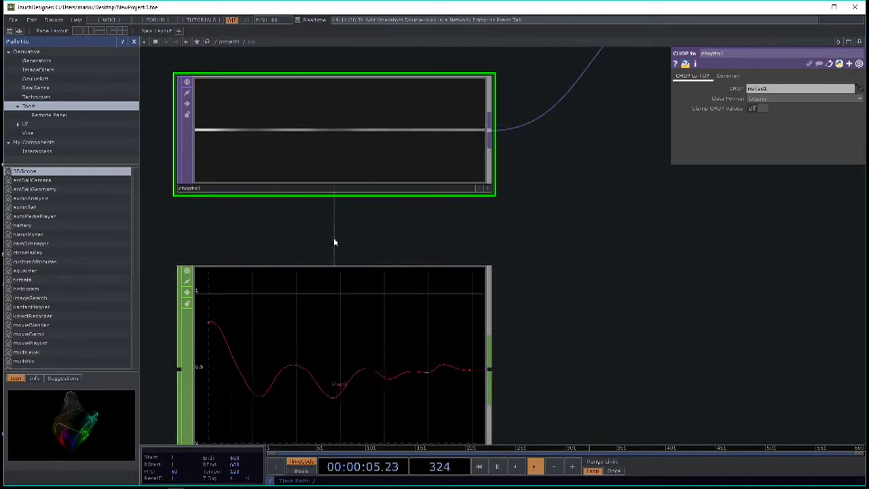
scroll(279, 253, down, 4)
drag(558, 273, 471, 312)
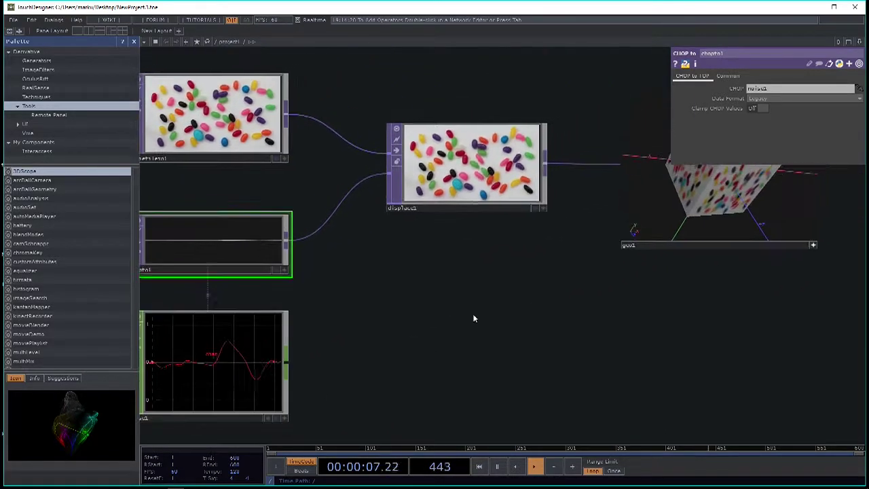
scroll(607, 332, down, 2)
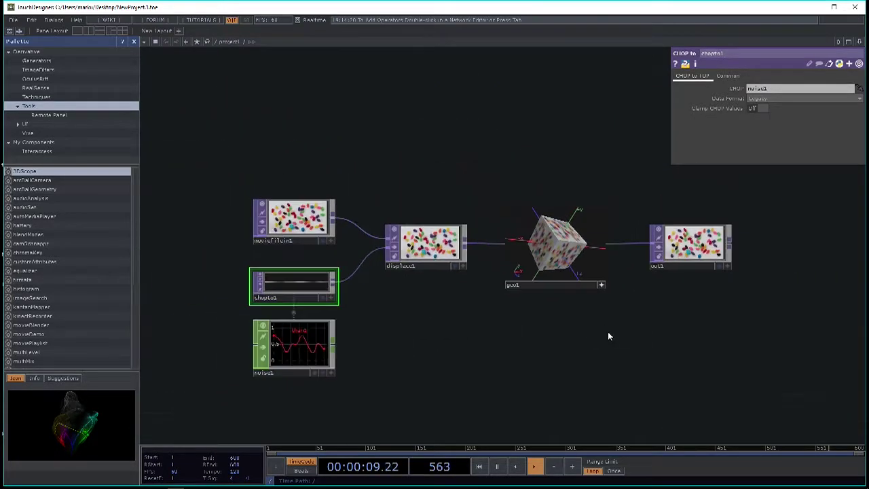
scroll(614, 311, up, 2)
scroll(638, 314, down, 2)
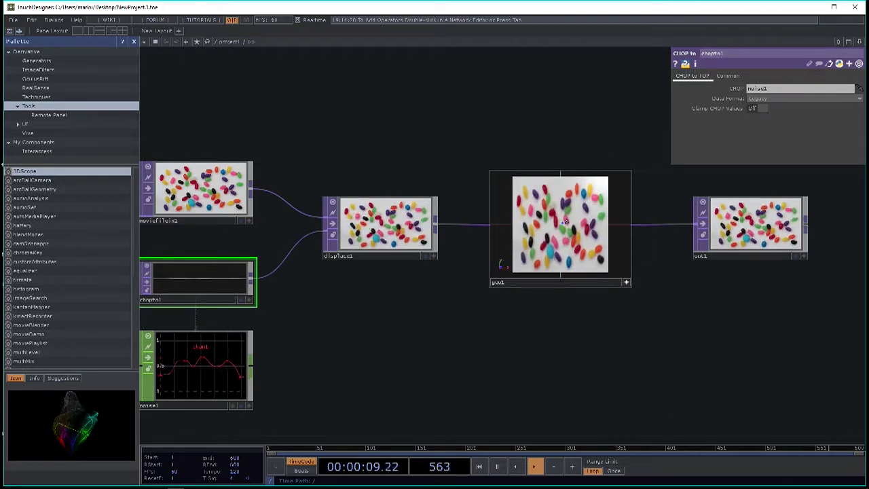
Tilt the jellybean-textured cube to an angle in geo1's viewer.
drag(563, 211, 558, 285)
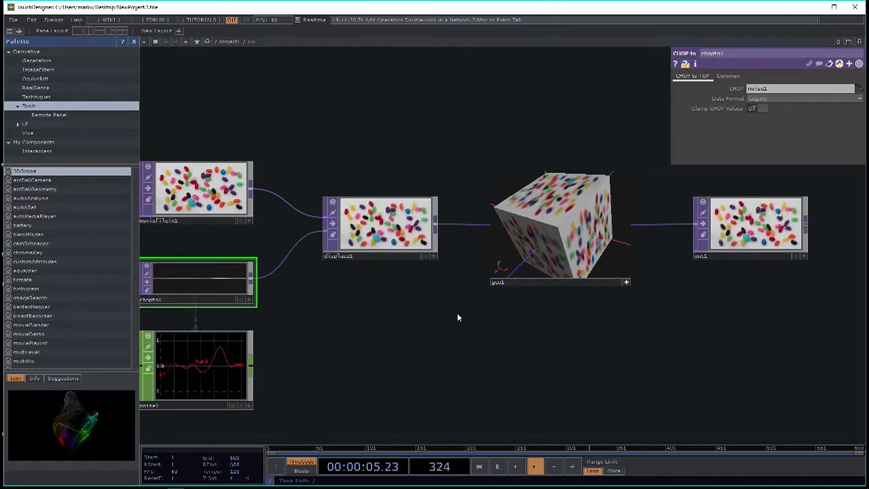
drag(472, 340, 462, 328)
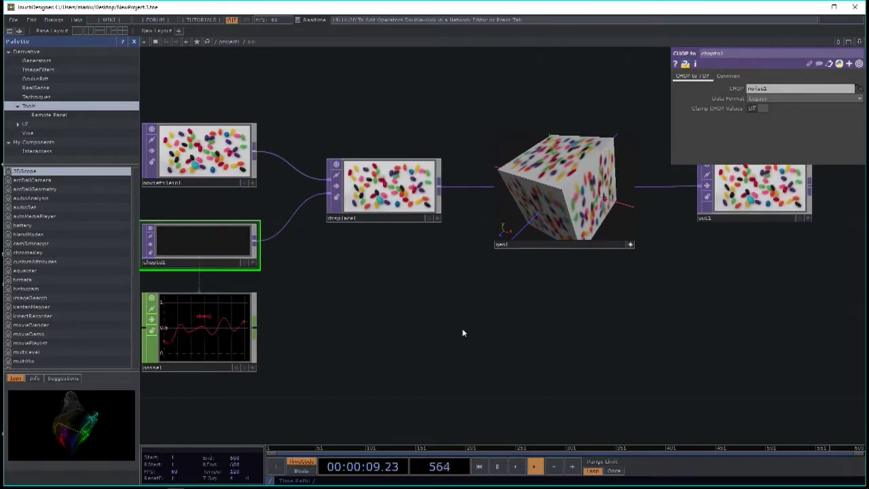
scroll(462, 333, down, 2)
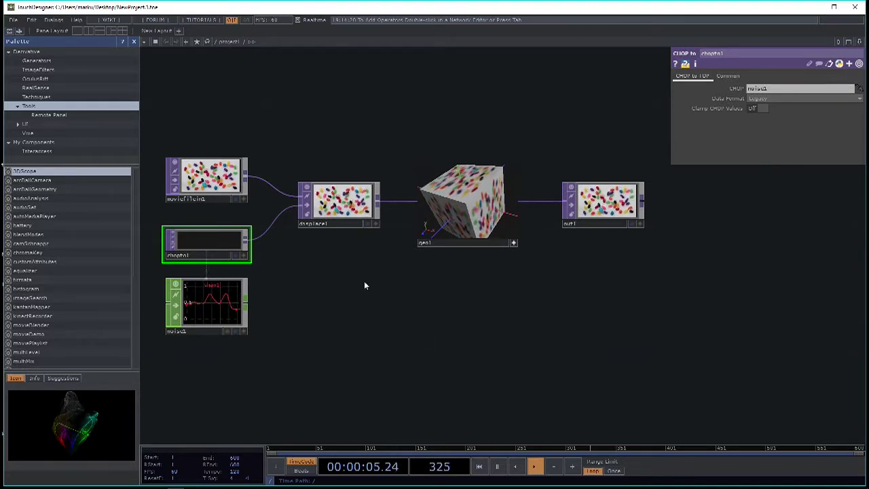
Reposition the network view and box-select displace1, geo1 and out1 together.
drag(354, 280, 391, 291)
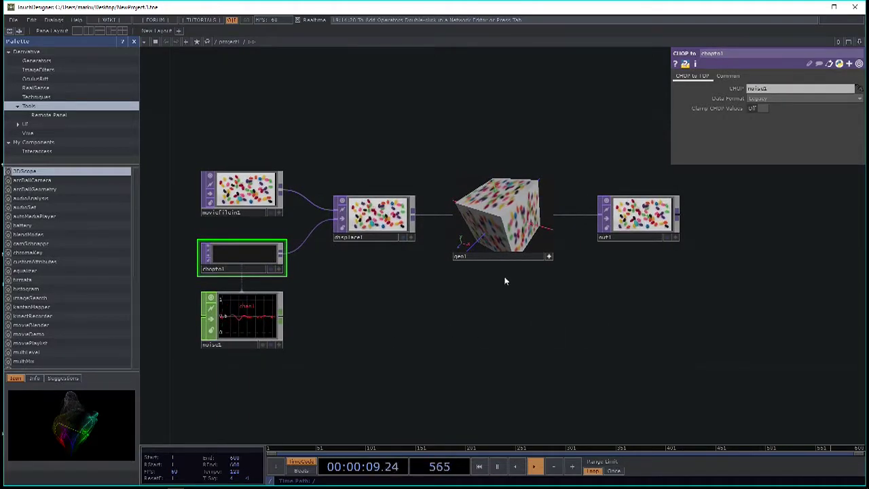
drag(485, 293, 394, 328)
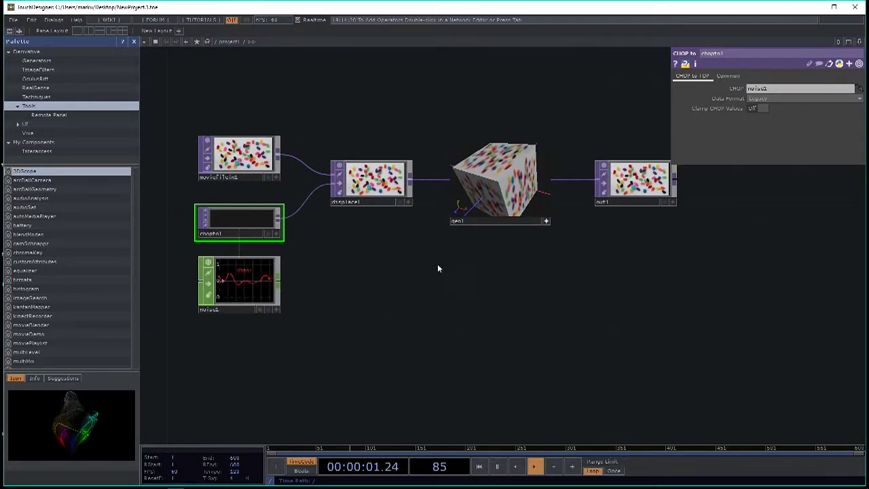
scroll(430, 314, down, 5)
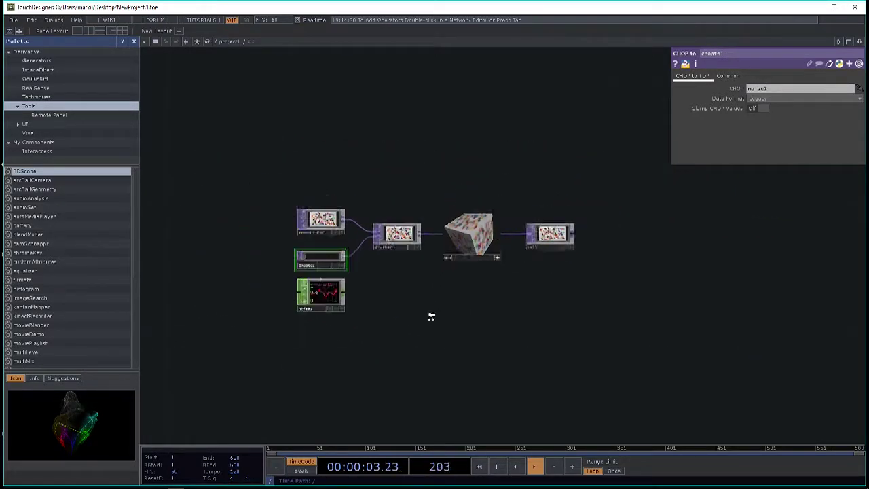
scroll(431, 315, up, 10)
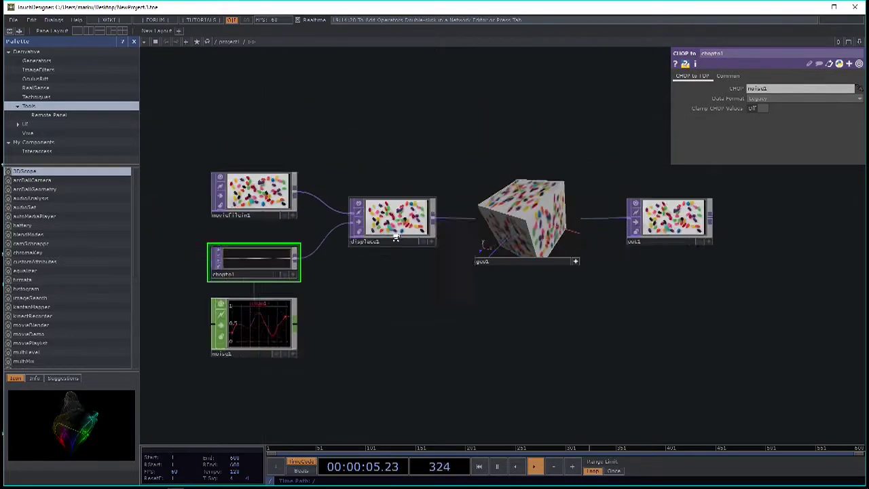
scroll(475, 306, down, 10)
scroll(482, 287, up, 4)
scroll(527, 287, down, 4)
scroll(444, 279, up, 5)
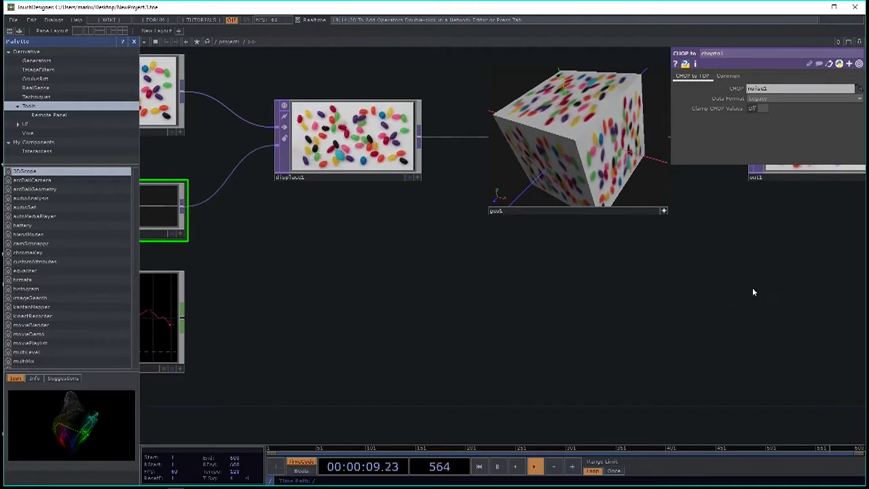
drag(757, 288, 326, 63)
Deselect the three nodes, select displace1 alone, and zoom out to the whole network.
click(400, 275)
drag(343, 229, 487, 304)
drag(415, 193, 405, 155)
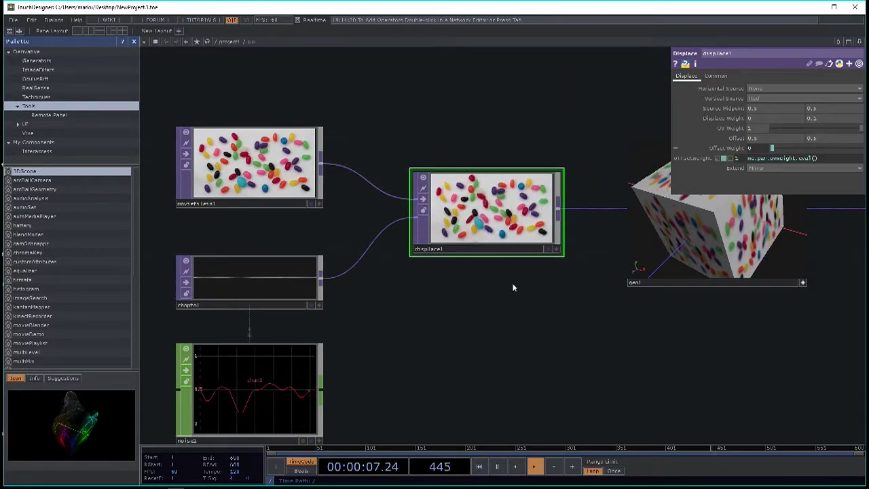
scroll(518, 271, down, 3)
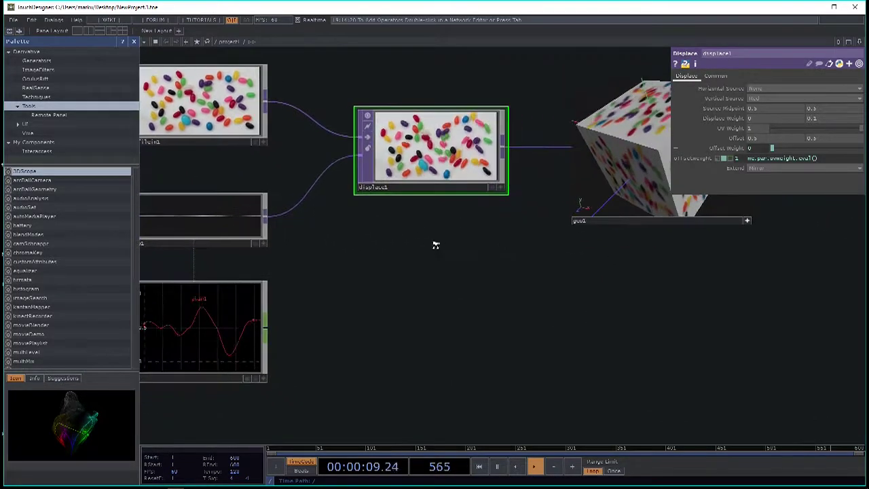
scroll(533, 332, down, 4)
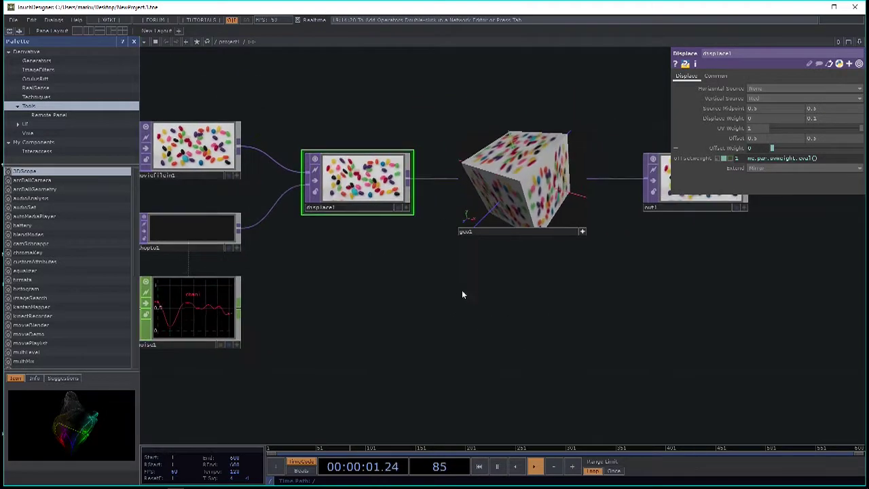
middle_drag(485, 308, 462, 297)
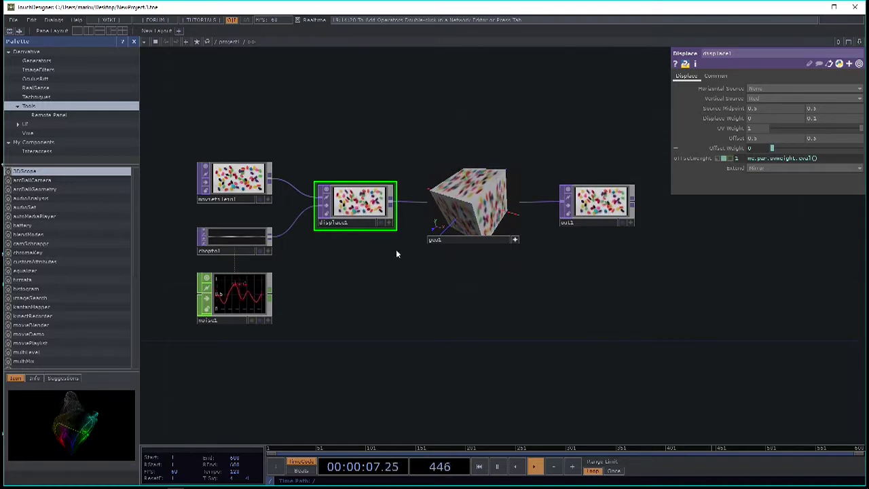
Zoom out of project1 to the root network showing project1, perform and a text node.
scroll(535, 285, up, 2)
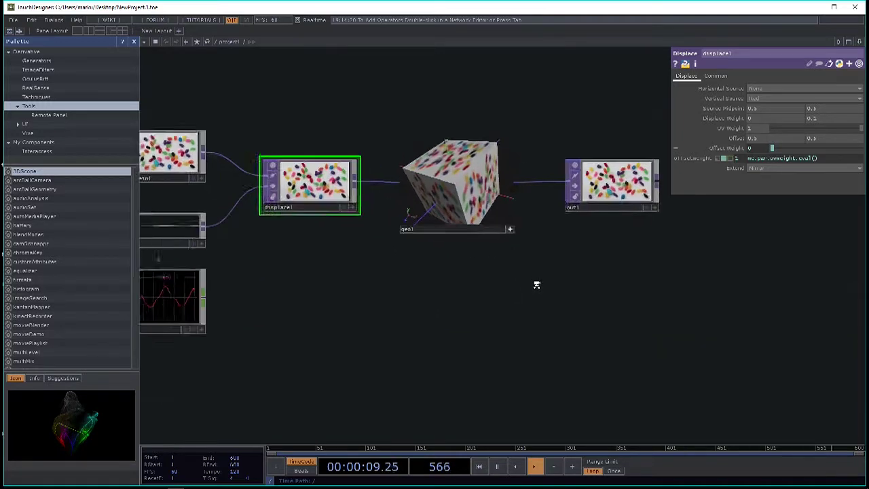
scroll(536, 285, down, 1)
scroll(536, 285, up, 4)
scroll(536, 285, down, 5)
scroll(536, 285, up, 4)
scroll(535, 285, down, 3)
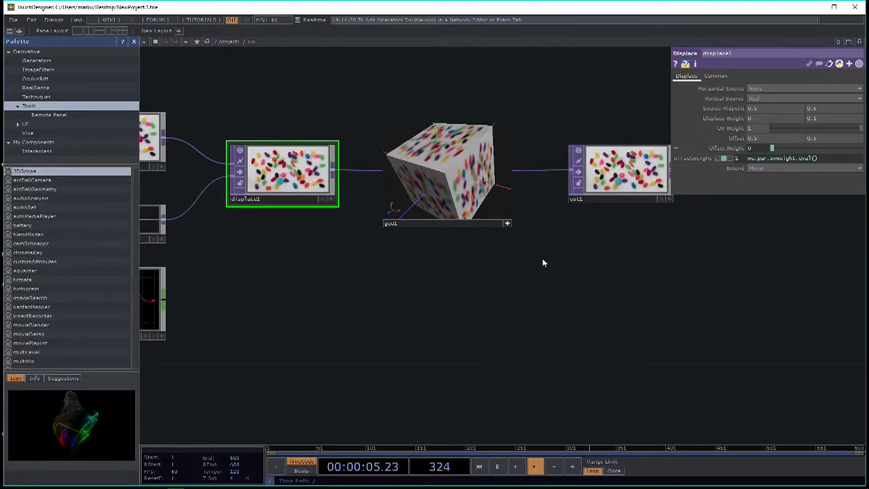
scroll(547, 252, down, 3)
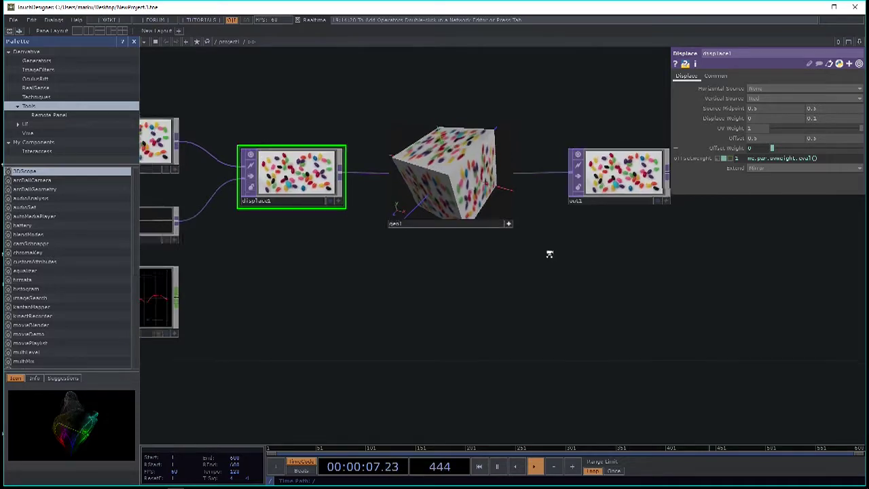
scroll(420, 262, down, 3)
scroll(557, 252, up, 2)
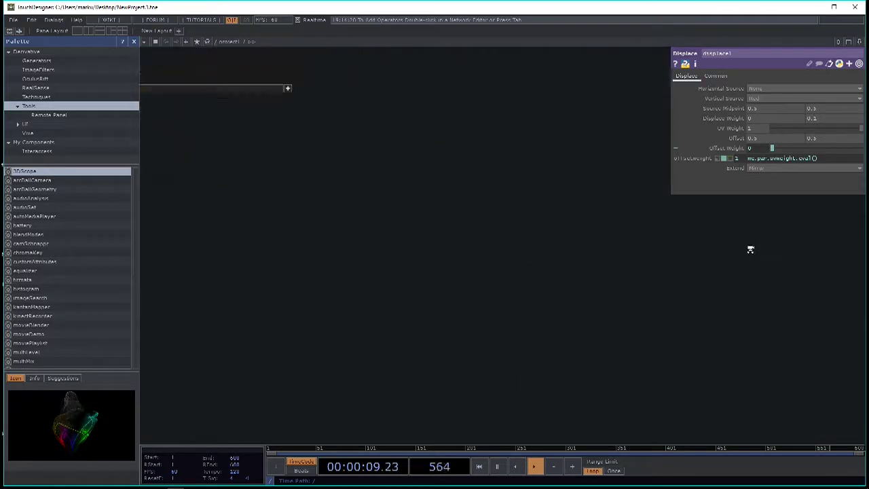
scroll(264, 283, down, 3)
scroll(758, 242, up, 5)
scroll(324, 271, down, 3)
scroll(204, 278, down, 3)
scroll(572, 258, up, 5)
scroll(473, 286, down, 3)
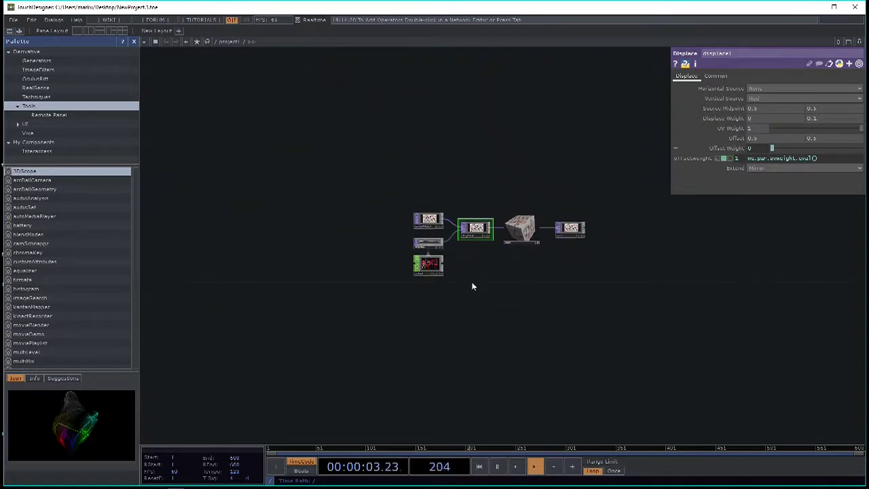
scroll(485, 262, up, 4)
scroll(411, 261, down, 3)
scroll(417, 261, up, 4)
scroll(407, 251, down, 5)
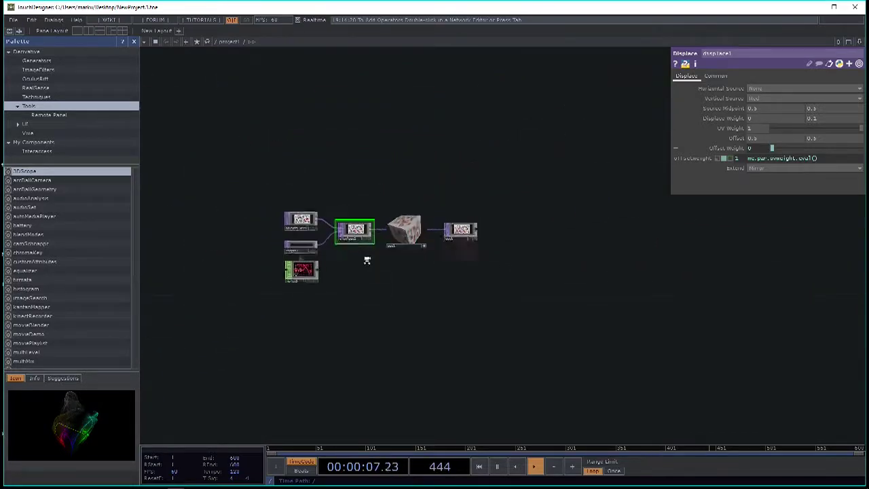
scroll(367, 257, up, 3)
scroll(378, 255, down, 6)
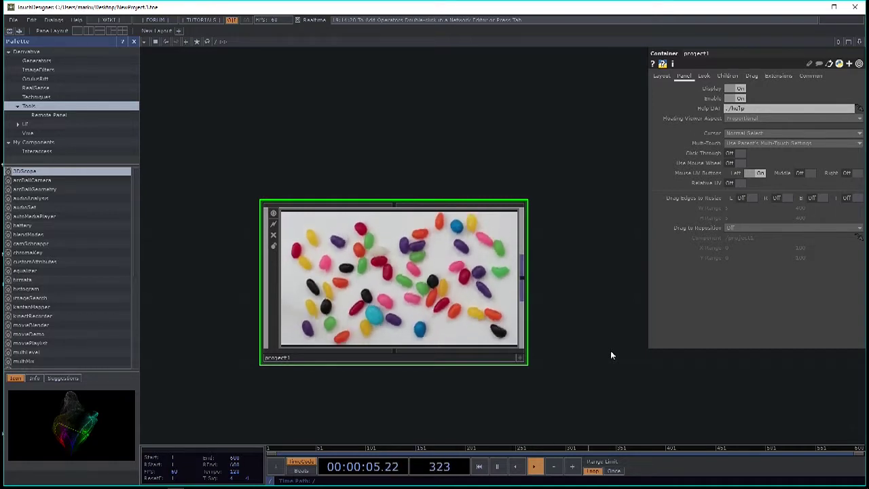
scroll(453, 329, down, 5)
scroll(453, 329, up, 5)
drag(454, 336, 435, 333)
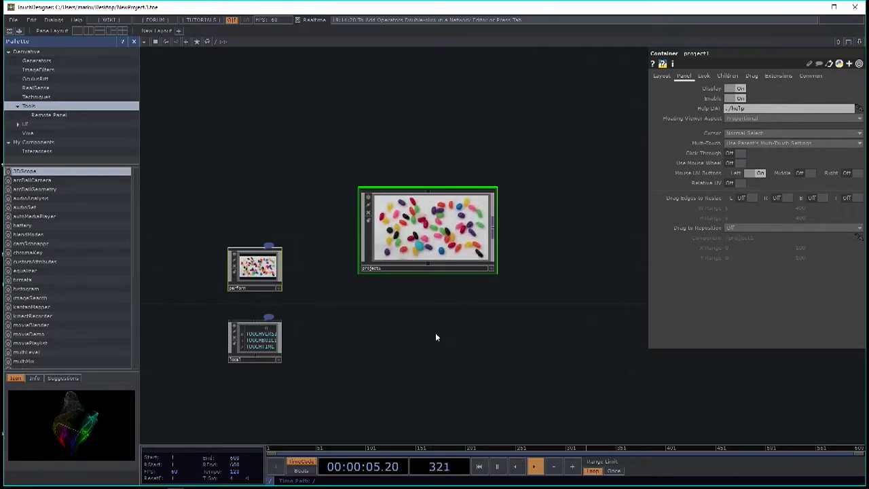
Enter project1, zoom into geo1 and back out, ending inside project1 with displace1's parameters.
key(i)
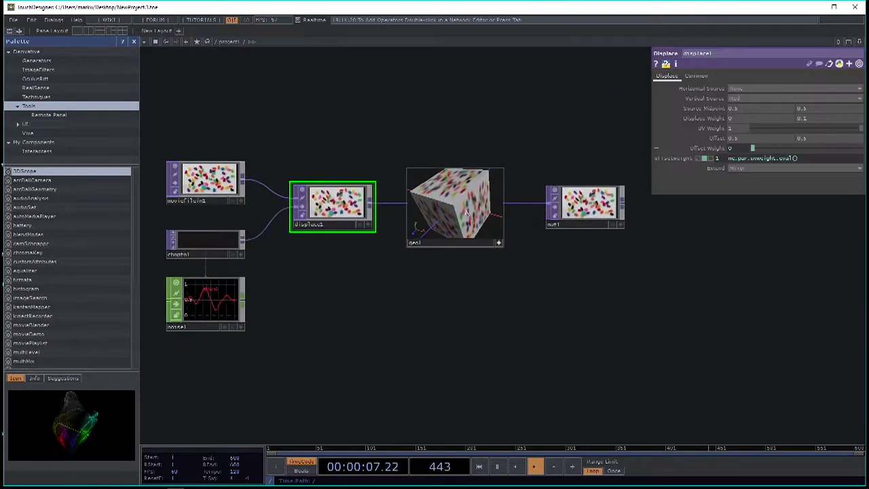
scroll(465, 213, up, 3)
scroll(502, 224, up, 5)
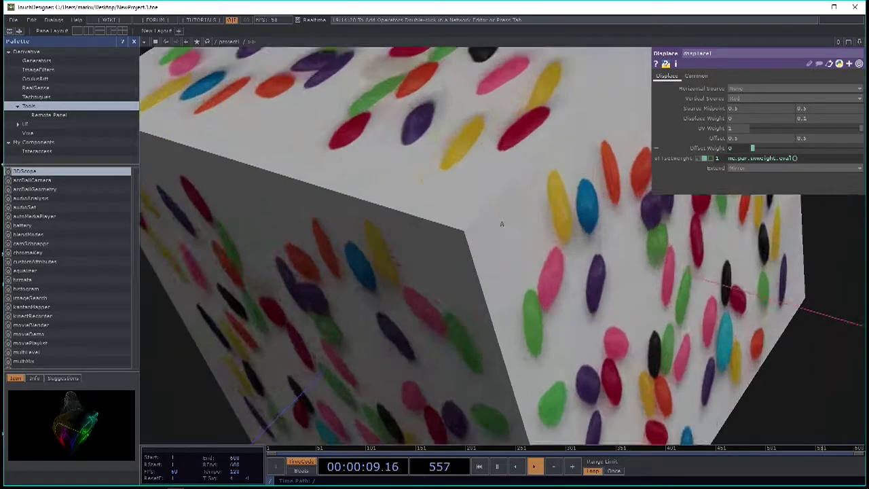
scroll(501, 224, up, 3)
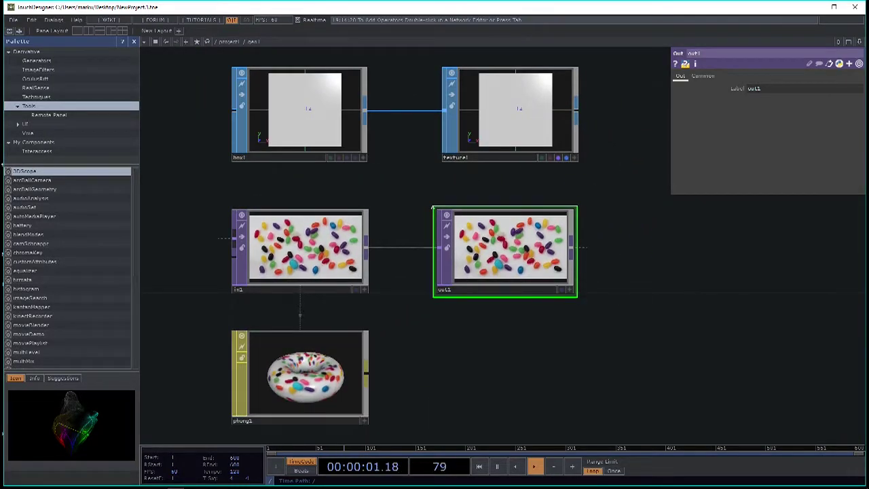
scroll(423, 203, down, 5)
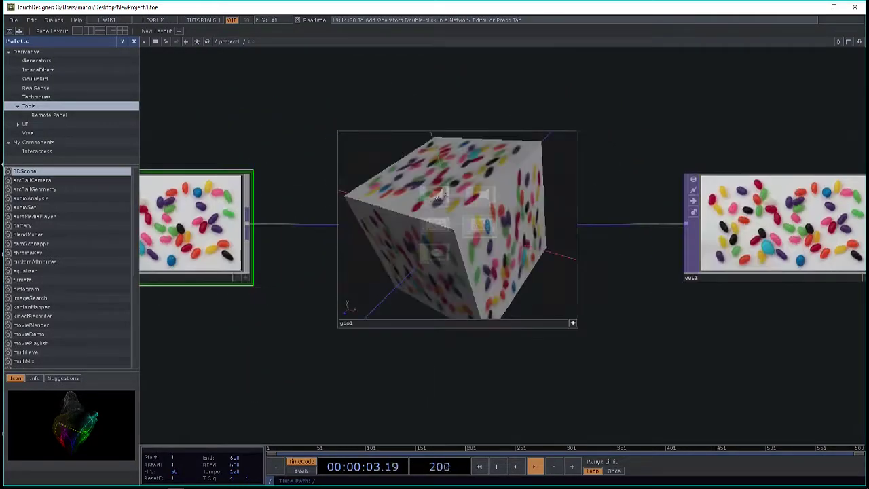
scroll(445, 195, down, 5)
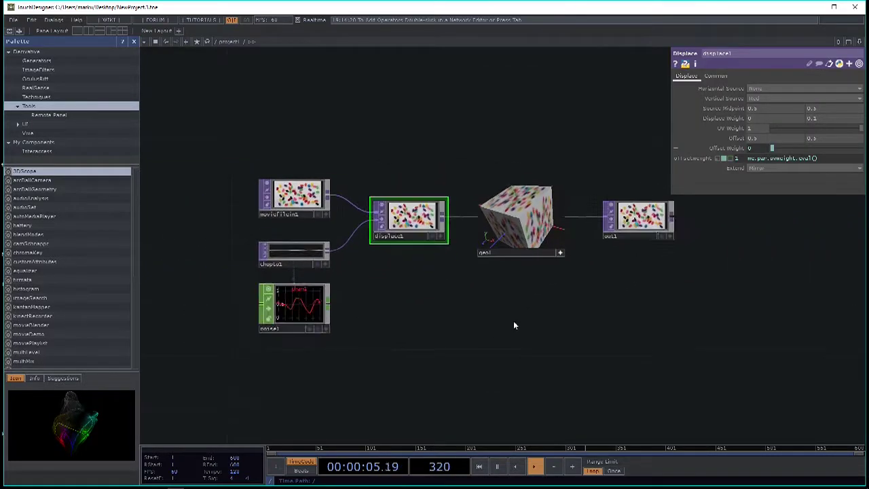
scroll(488, 319, down, 5)
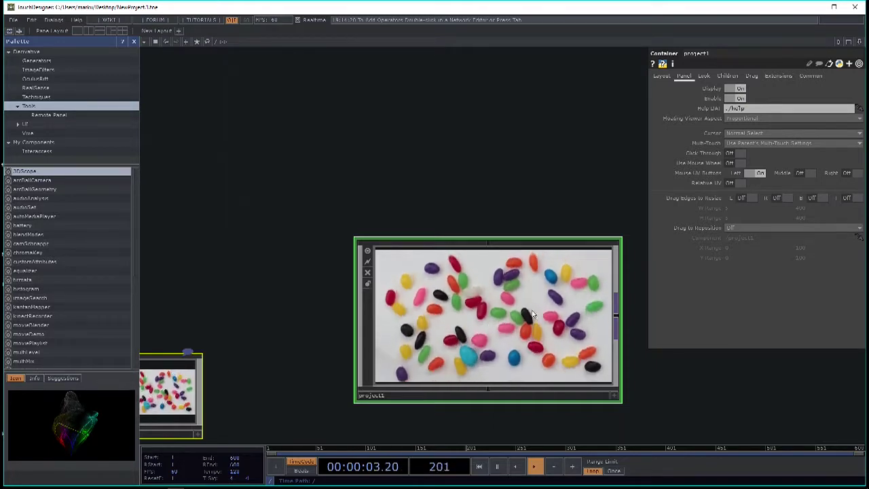
scroll(527, 313, up, 3)
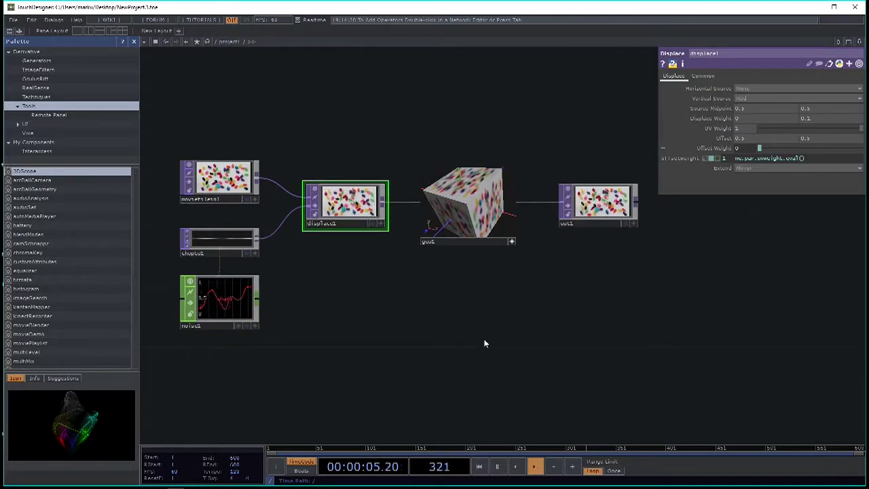
drag(482, 333, 533, 338)
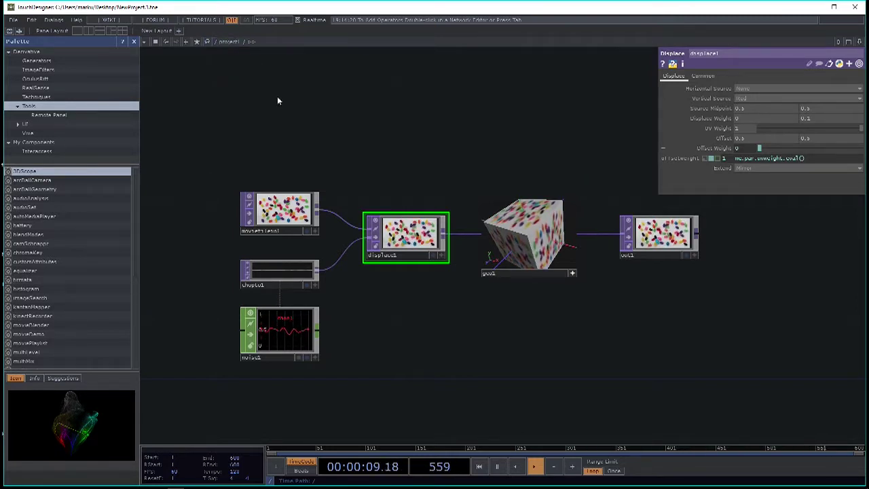
scroll(336, 132, down, 10)
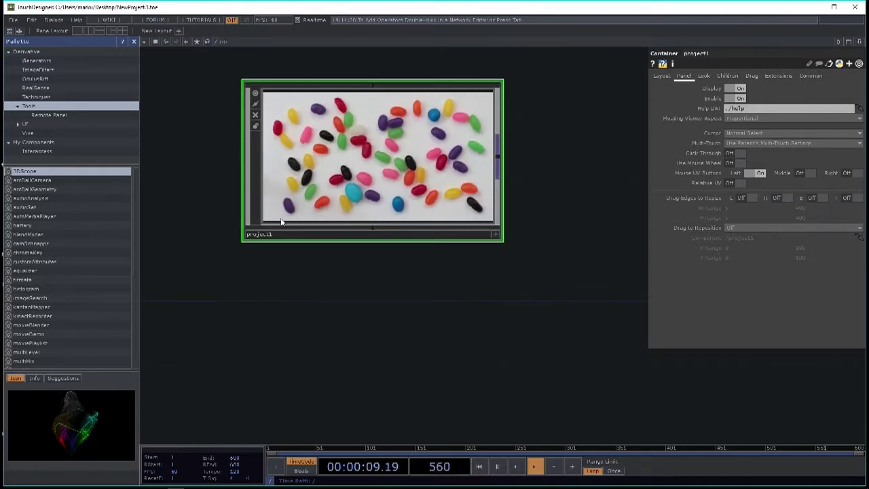
key(i)
key(p)
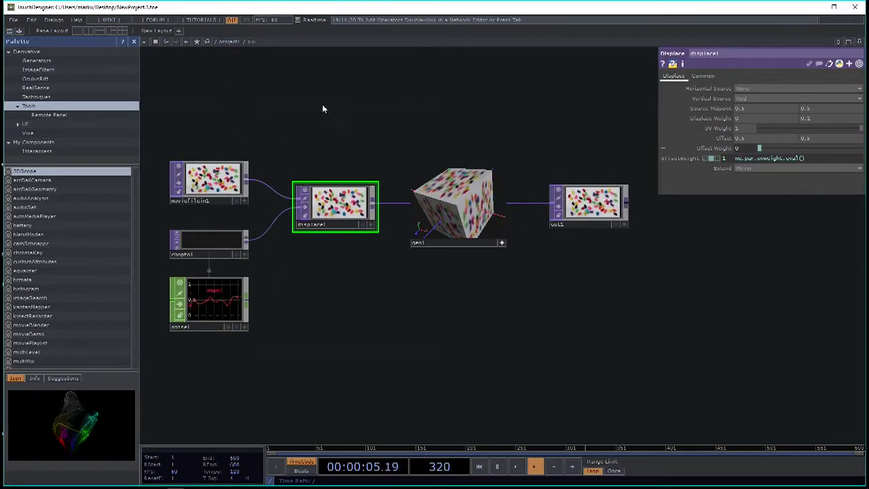
key(h)
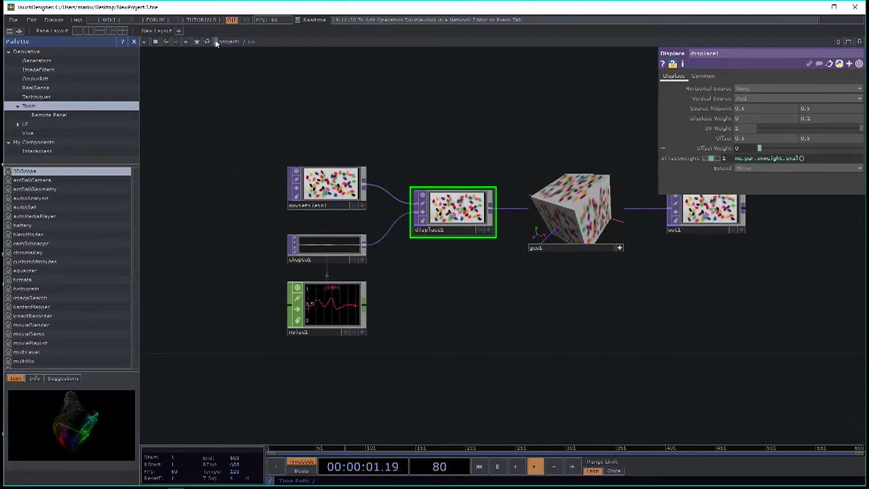
click(218, 43)
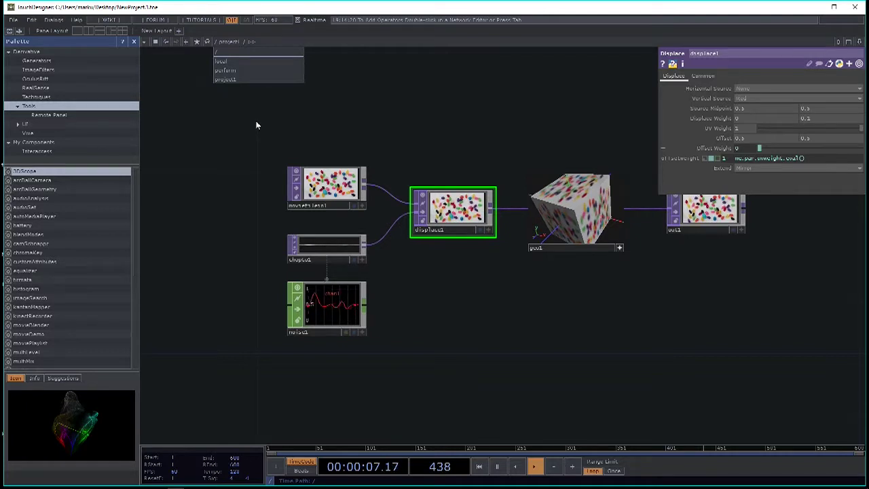
click(411, 82)
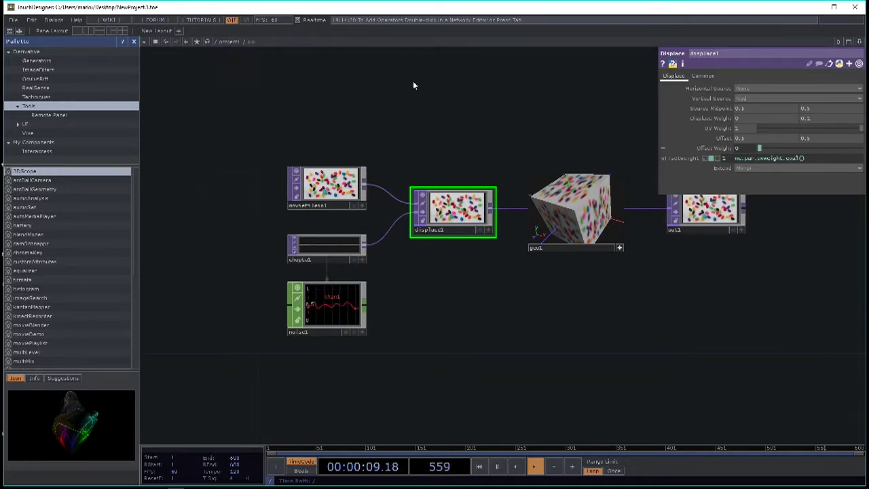
key(h)
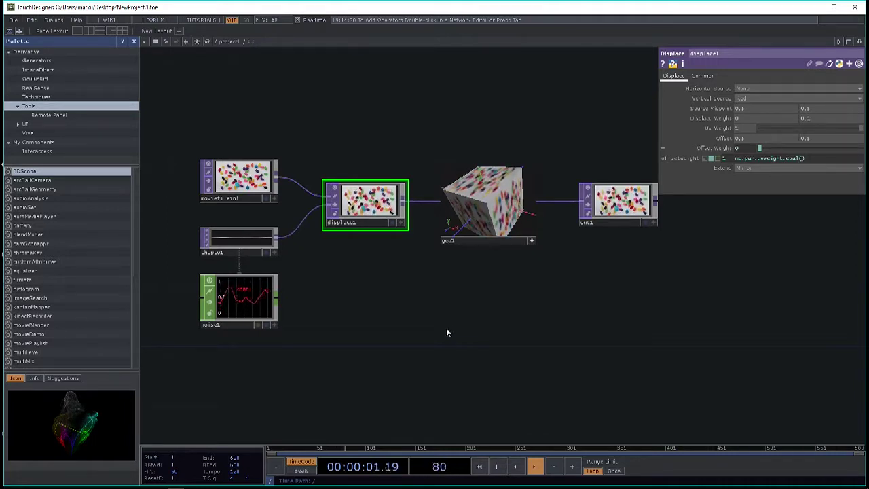
key(u)
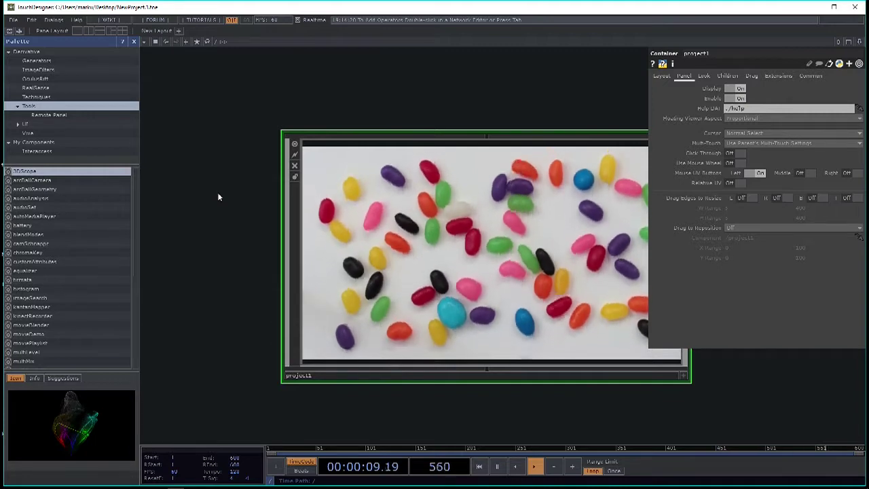
scroll(390, 238, up, 5)
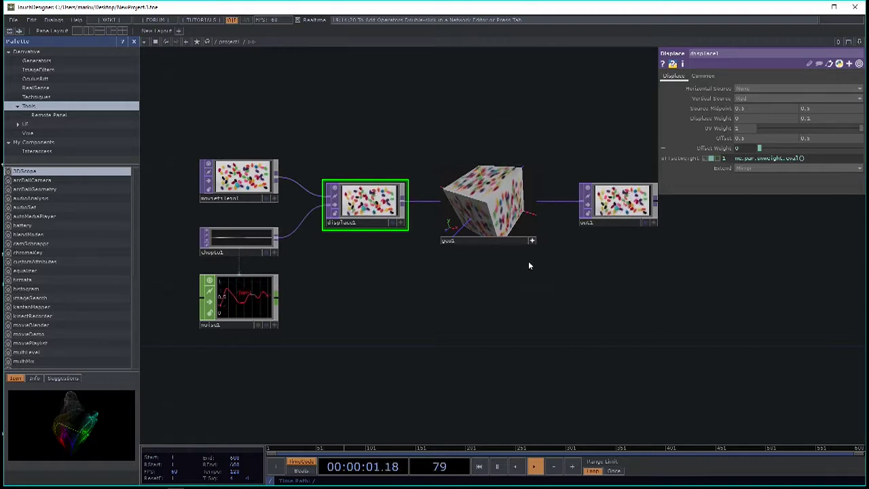
drag(527, 266, 487, 124)
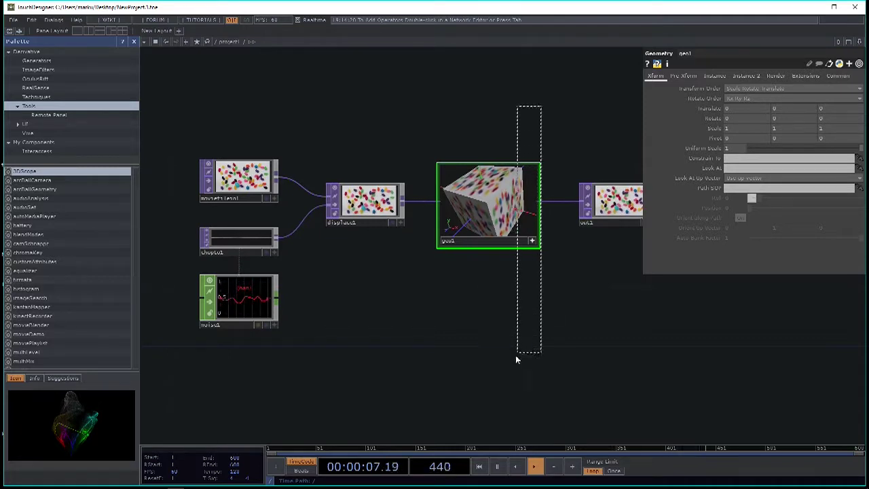
drag(491, 354, 490, 351)
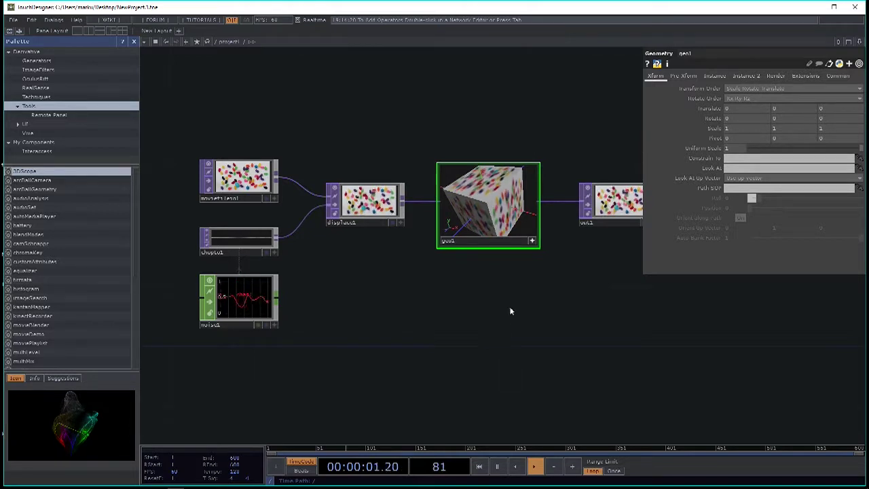
drag(484, 149, 431, 97)
key(i)
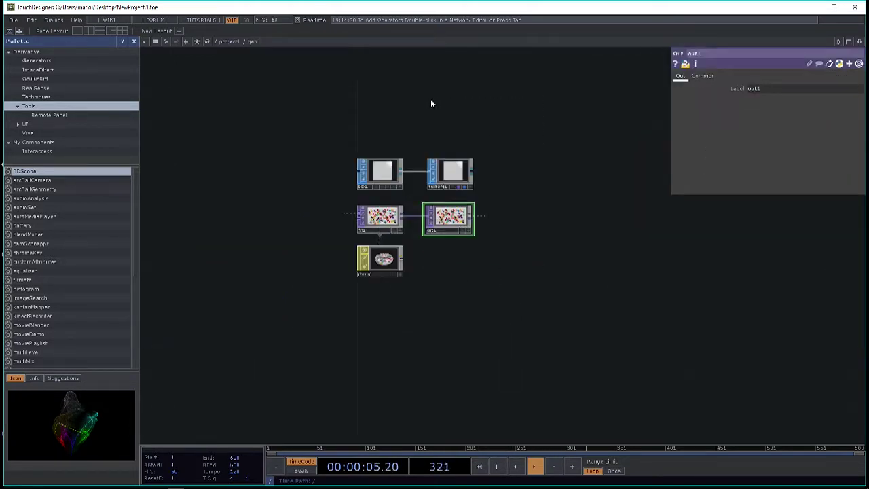
key(u)
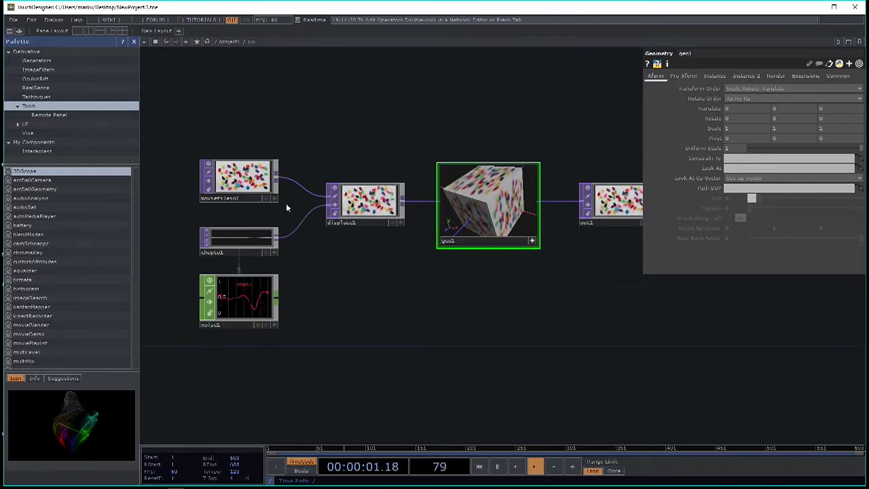
Make geo1's viewer live and rotate the jellybean-textured cube inside it.
scroll(281, 207, up, 3)
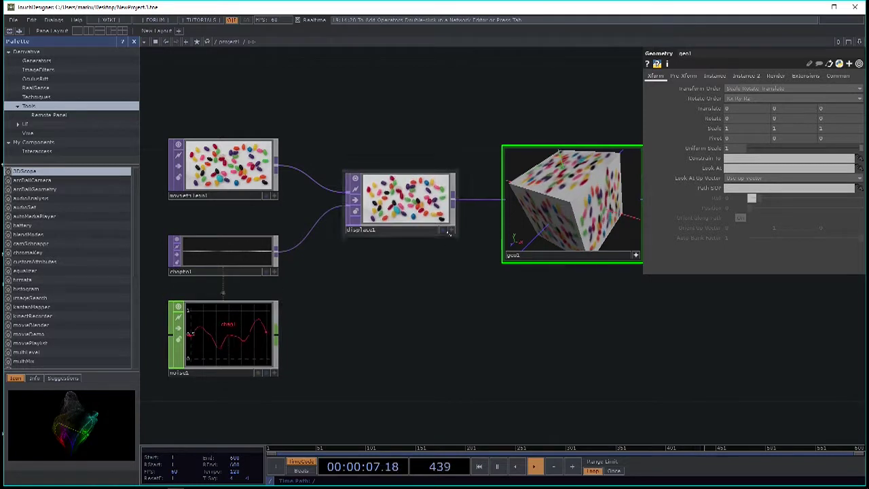
drag(647, 351, 454, 348)
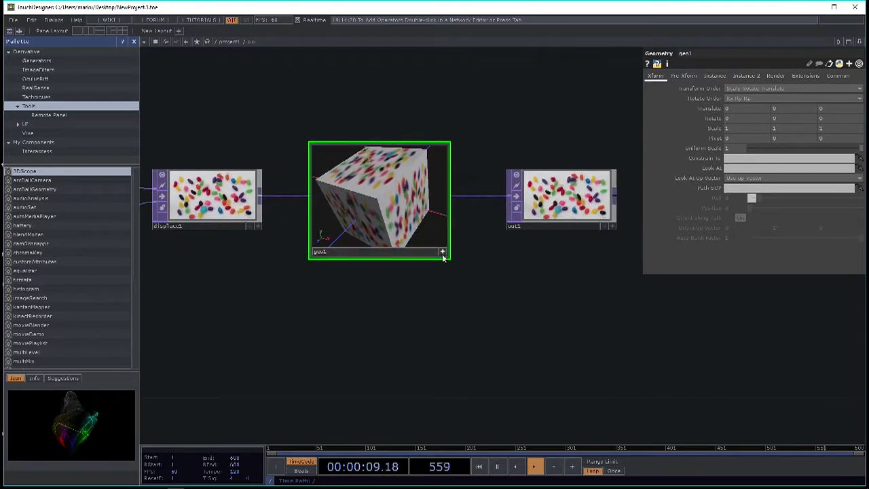
mouse_move(442, 255)
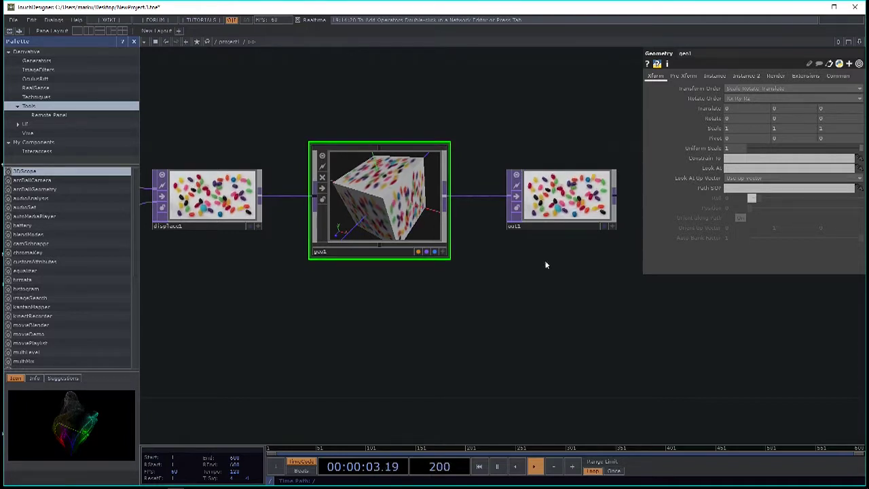
drag(330, 330, 466, 321)
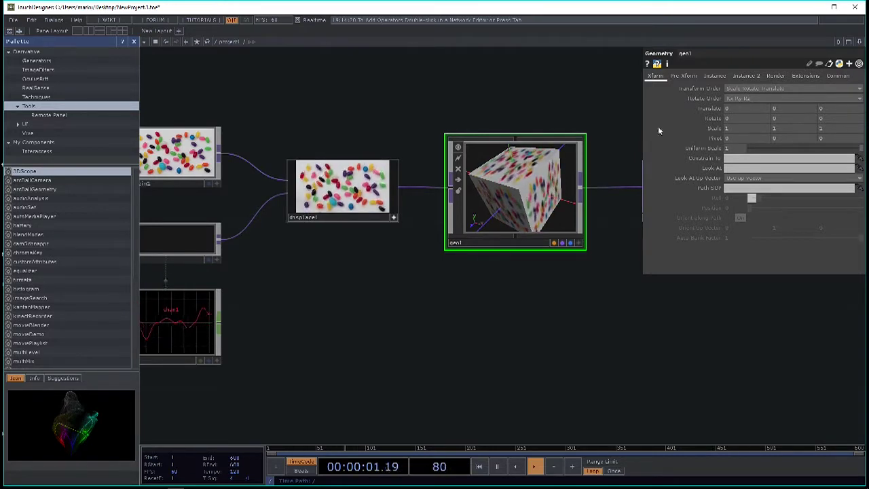
click(577, 243)
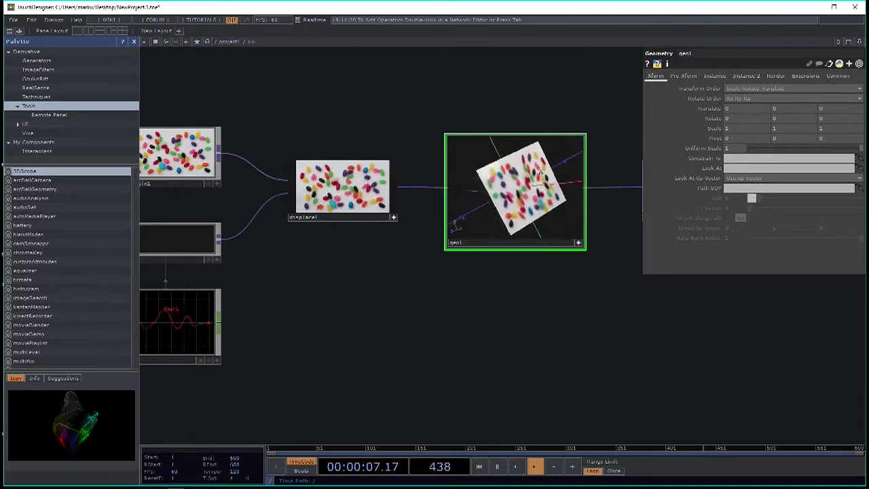
drag(459, 302, 469, 310)
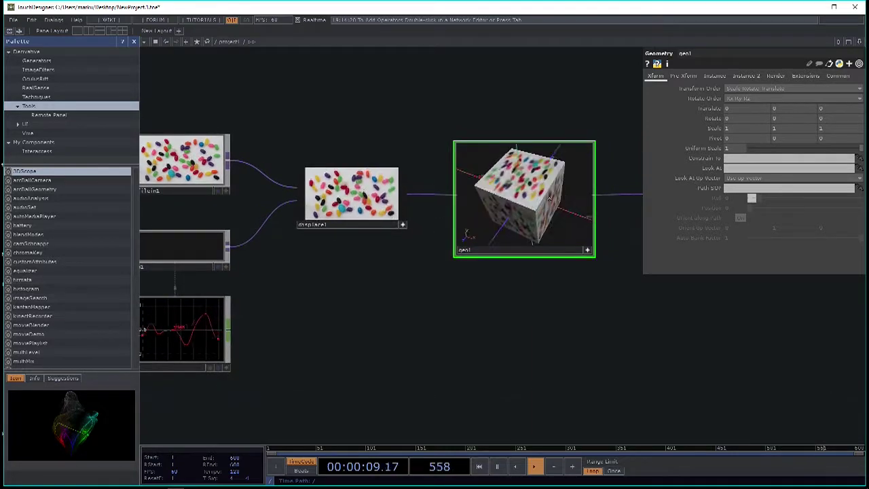
scroll(432, 300, up, 4)
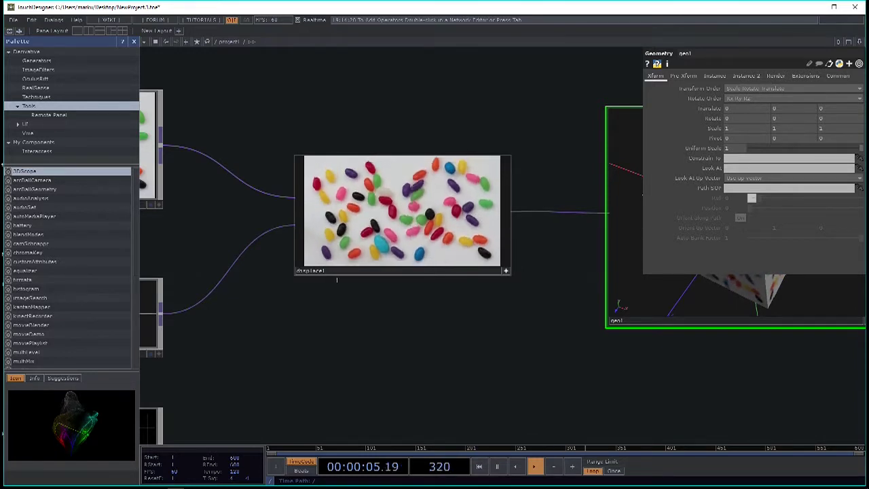
right_click(424, 197)
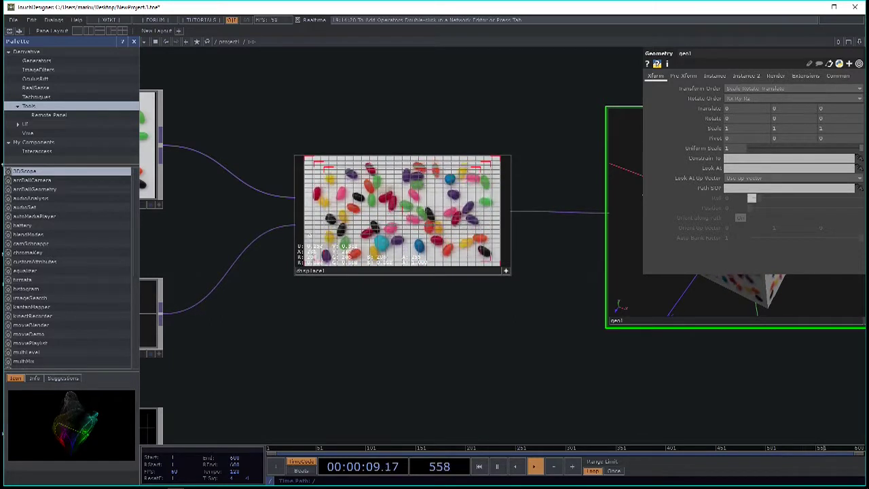
right_click(424, 194)
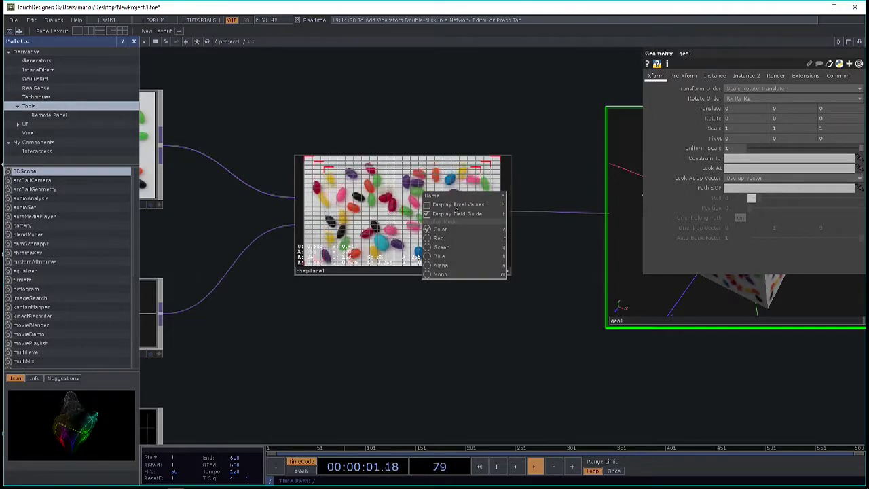
click(456, 213)
right_click(417, 179)
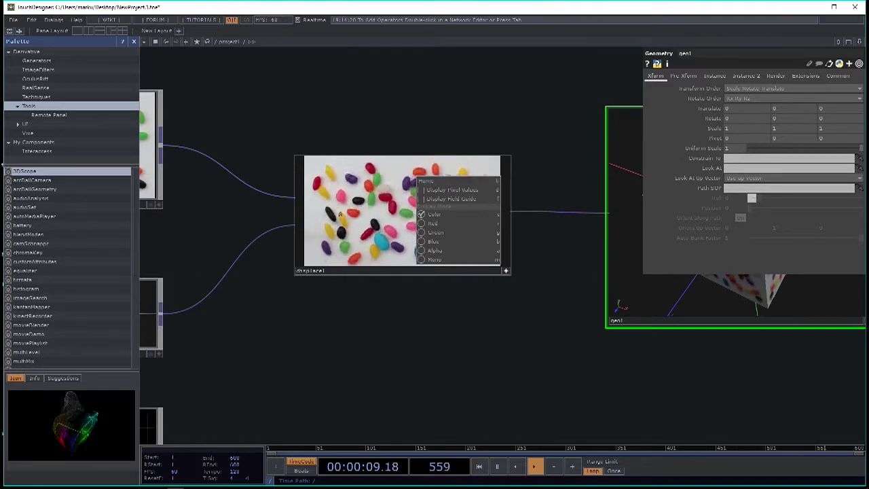
click(379, 211)
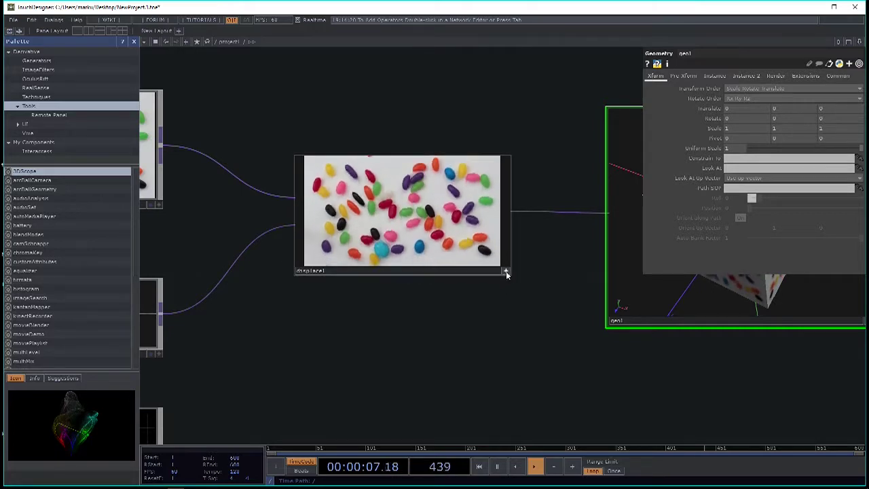
scroll(339, 229, down, 4)
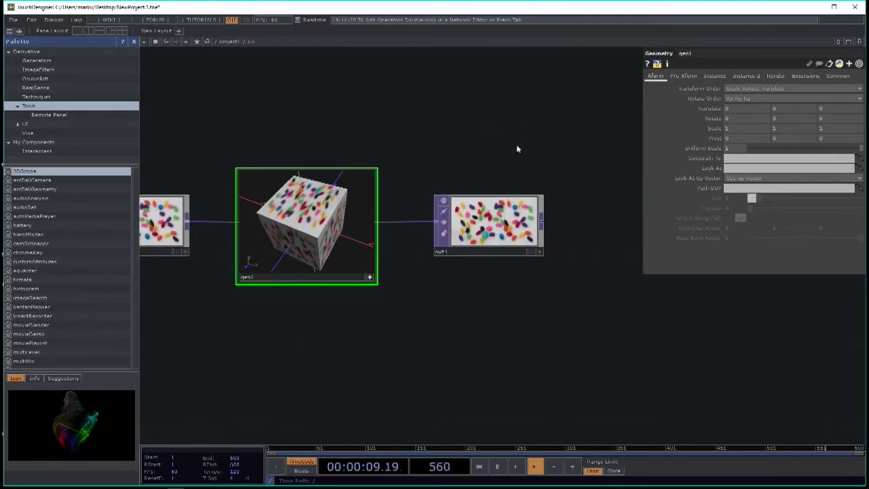
key(h)
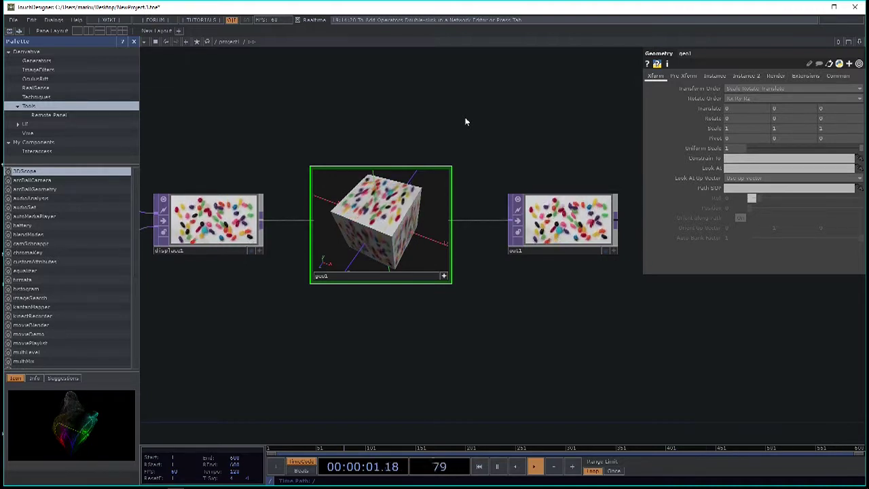
key(h)
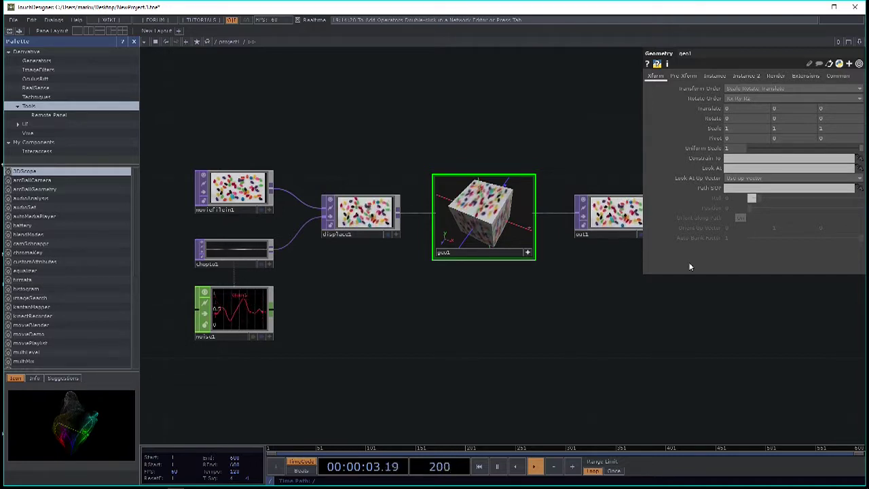
Open geo1's Geometry COMP wiki help page, maximize the browser and scroll through it.
click(648, 65)
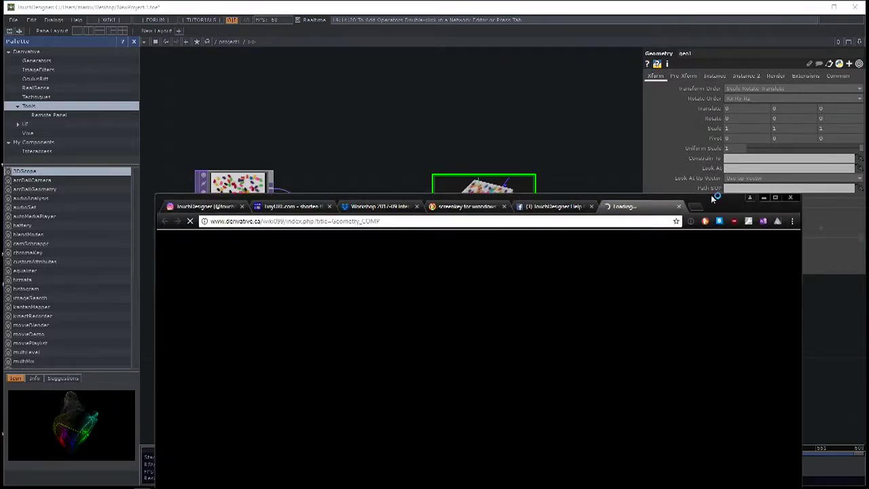
drag(711, 195, 678, 29)
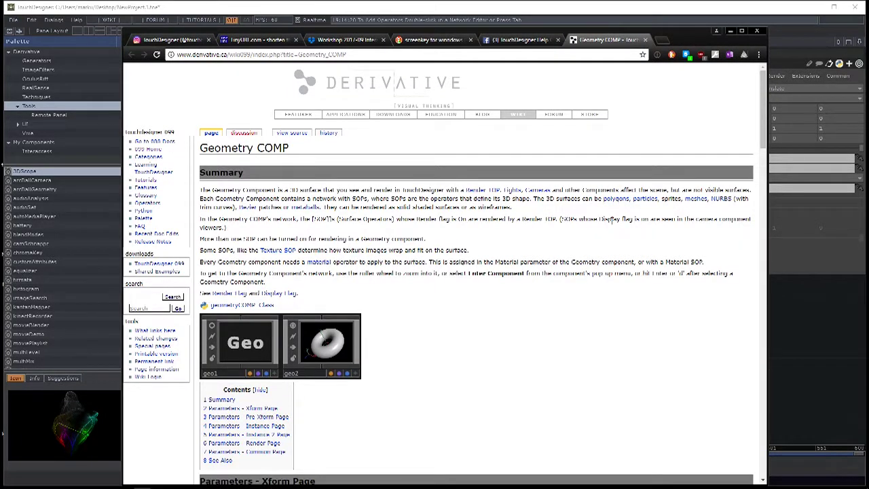
scroll(537, 305, down, 1)
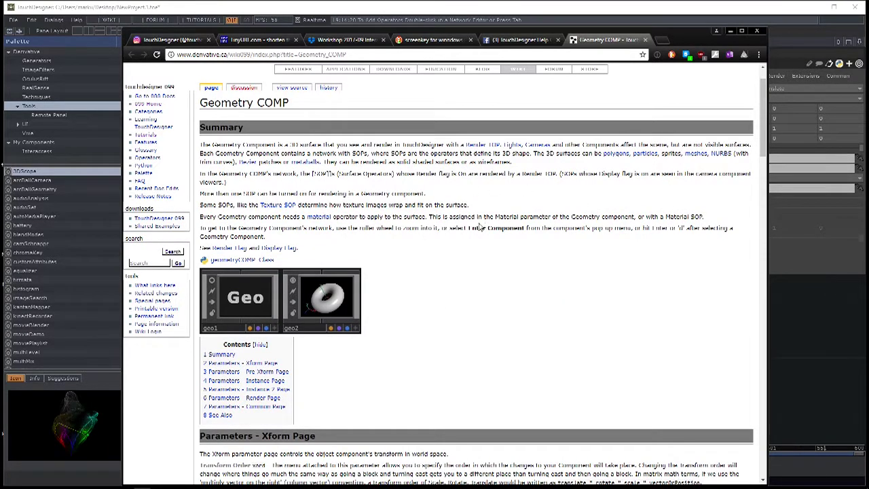
scroll(475, 228, down, 4)
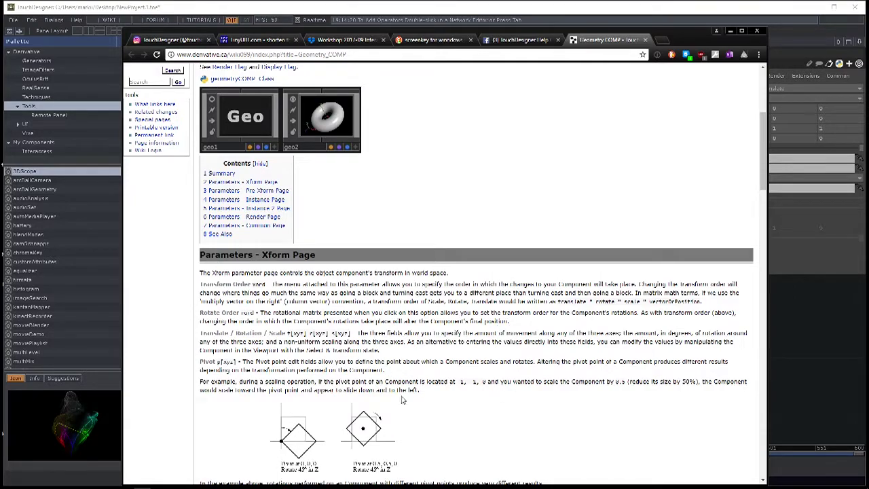
scroll(499, 369, down, 3)
scroll(502, 370, up, 8)
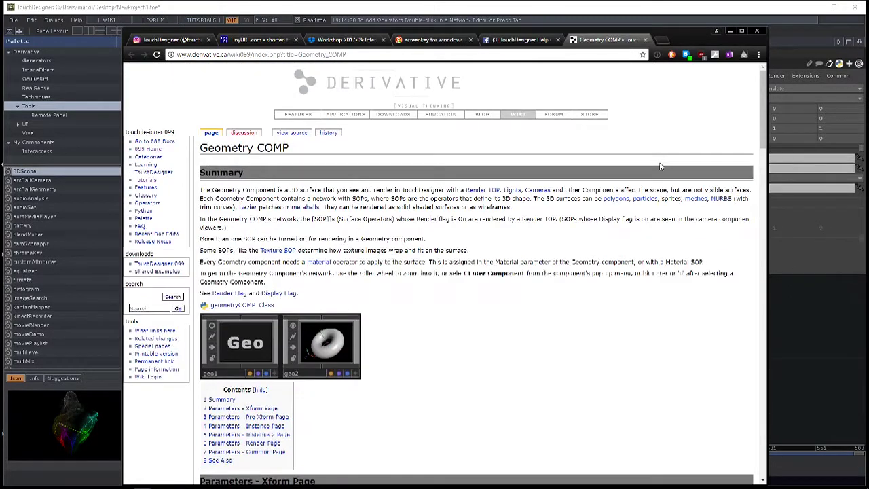
click(727, 30)
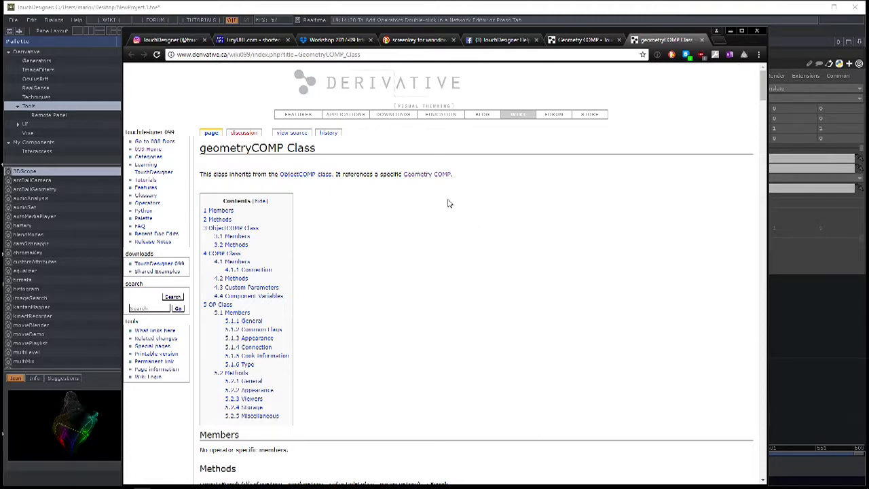
Browse the geometryCOMP Class page, then minimize Chrome to return to the network.
scroll(448, 203, down, 4)
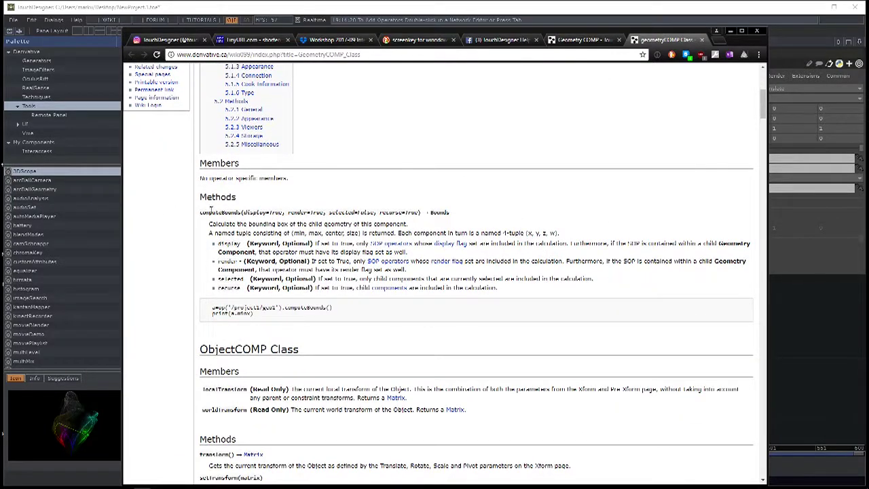
scroll(539, 314, down, 2)
scroll(543, 314, down, 2)
scroll(543, 313, down, 10)
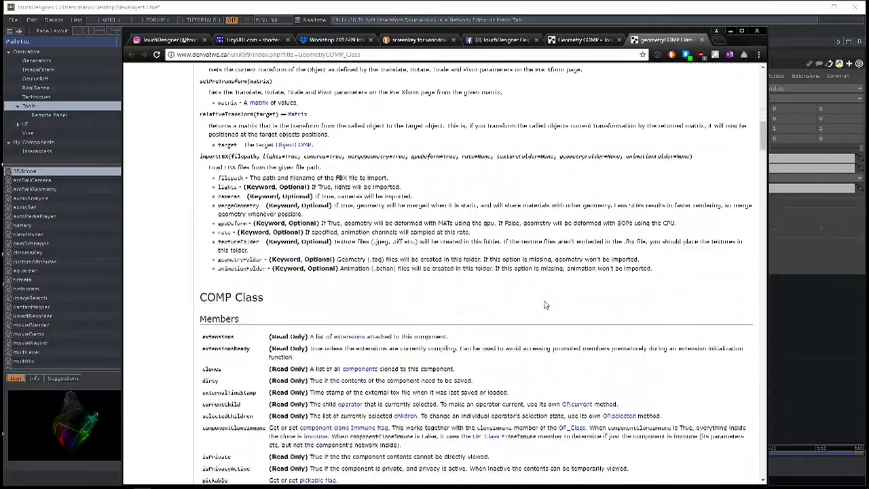
scroll(543, 304, down, 6)
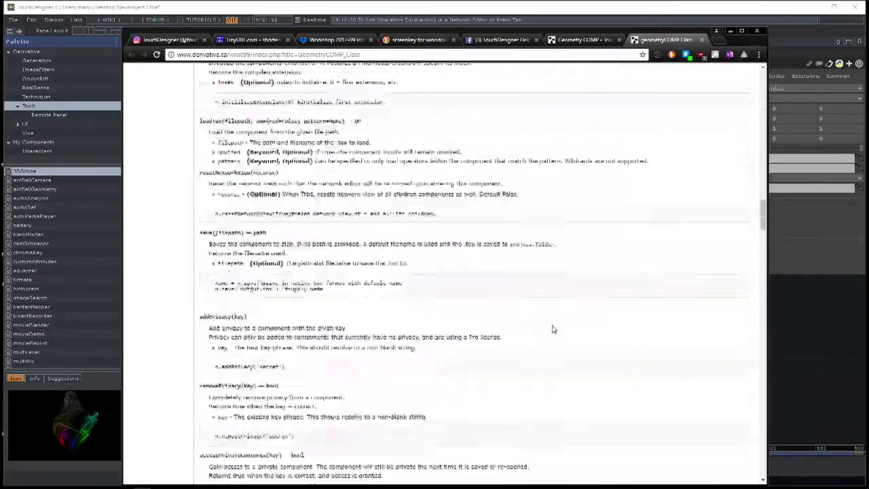
scroll(552, 319, up, 14)
scroll(553, 317, up, 13)
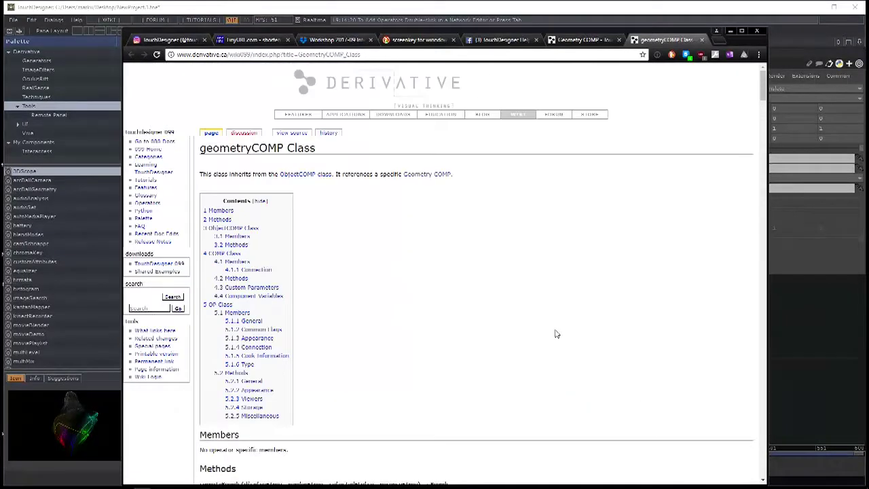
click(789, 336)
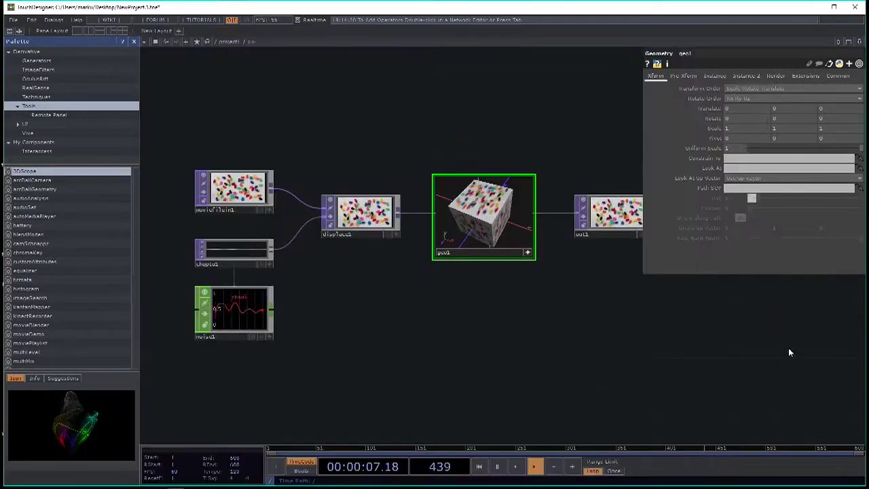
Add the comment 'My Geo' to geo1 from its parameter panel's info view.
click(668, 66)
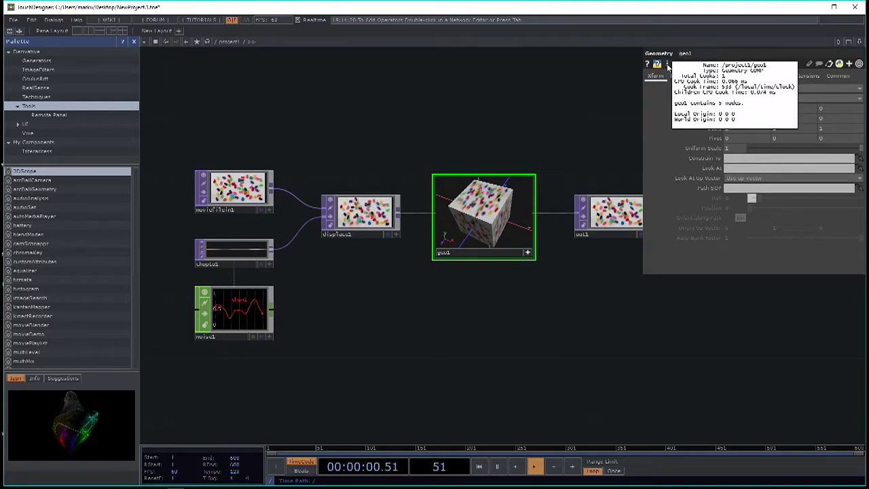
click(819, 64)
click(742, 75)
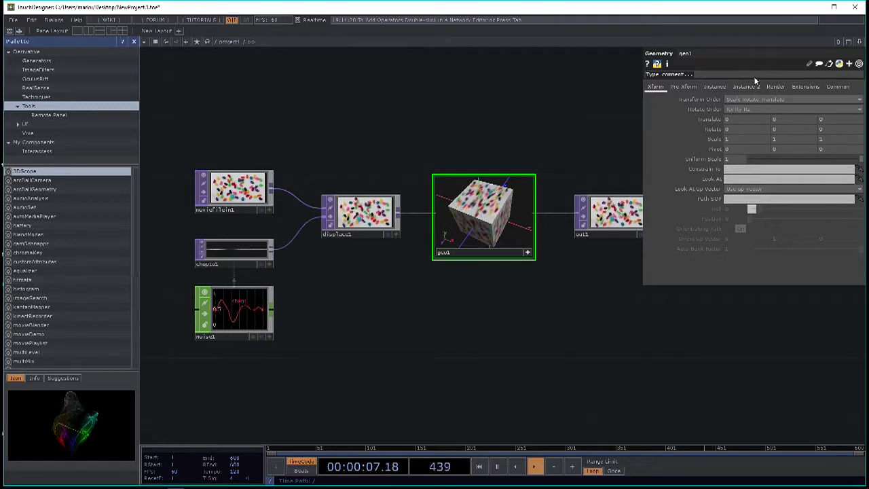
text(My Geo)
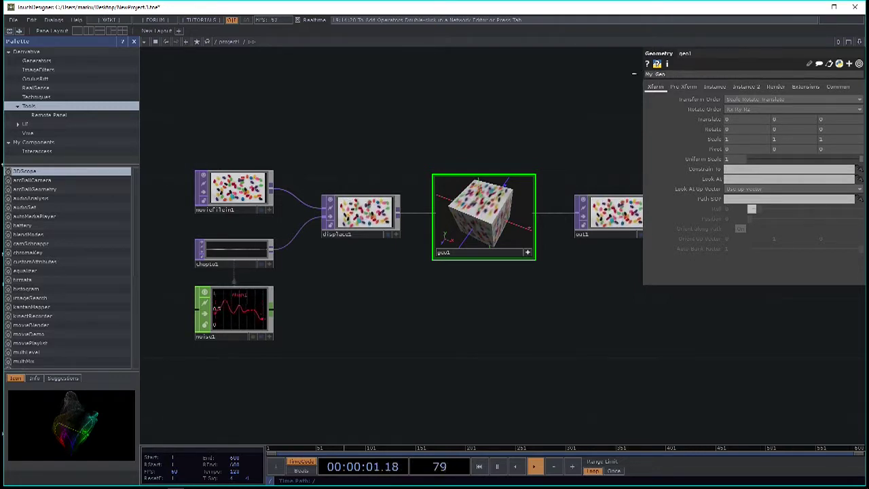
key(Return)
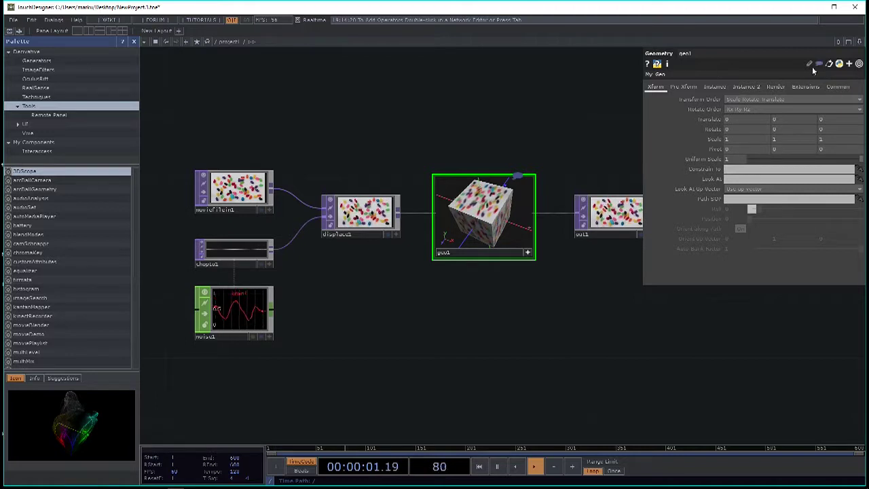
Toggle geo1's parameters between expanded per-channel rows and non-default-only display.
click(849, 64)
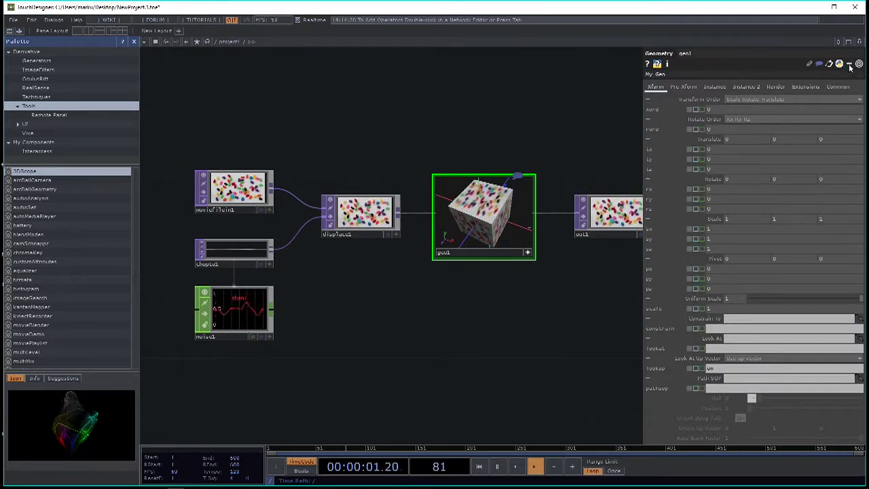
click(849, 65)
click(849, 65)
click(849, 65)
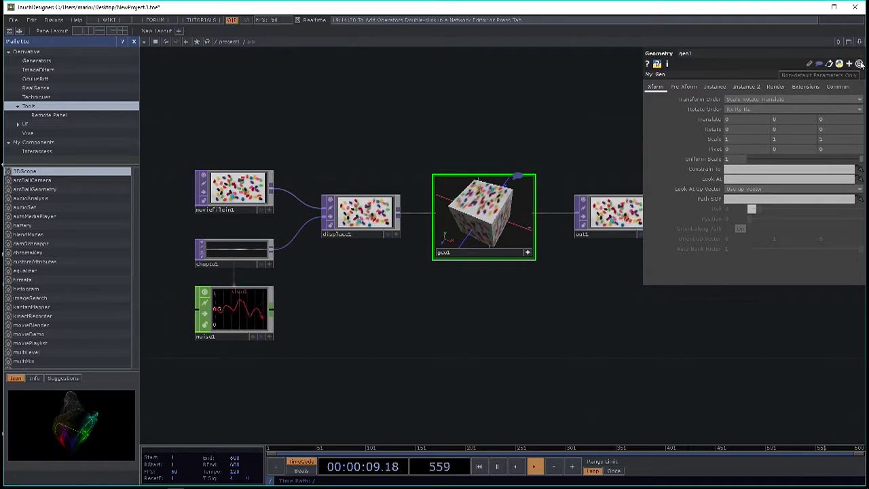
click(859, 63)
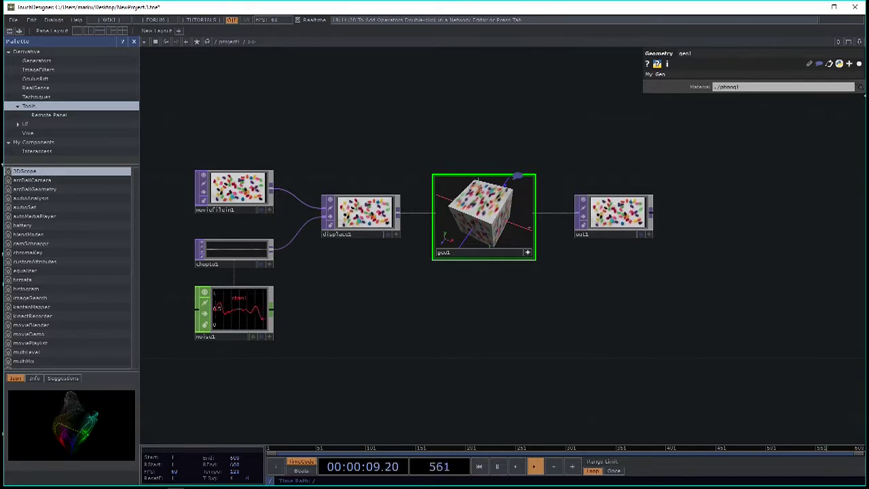
click(860, 65)
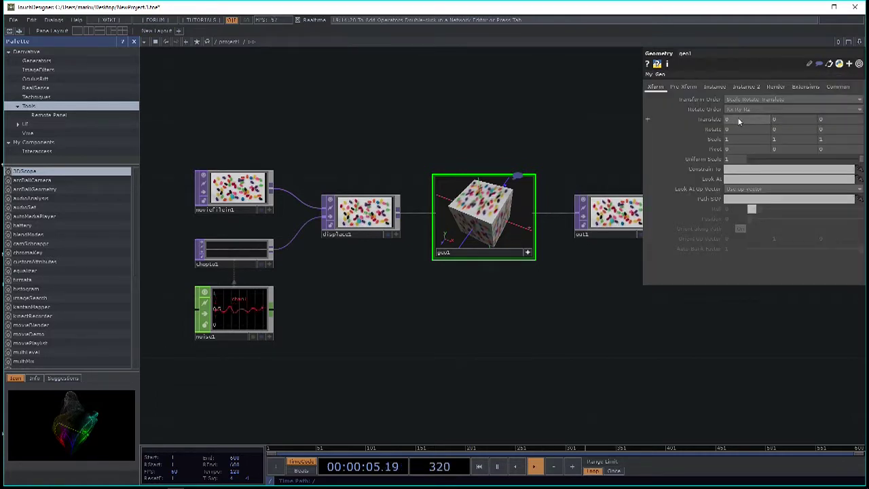
Set geo1's Translate X to 1, shifting the cube sideways.
click(739, 121)
text(1)
key(Return)
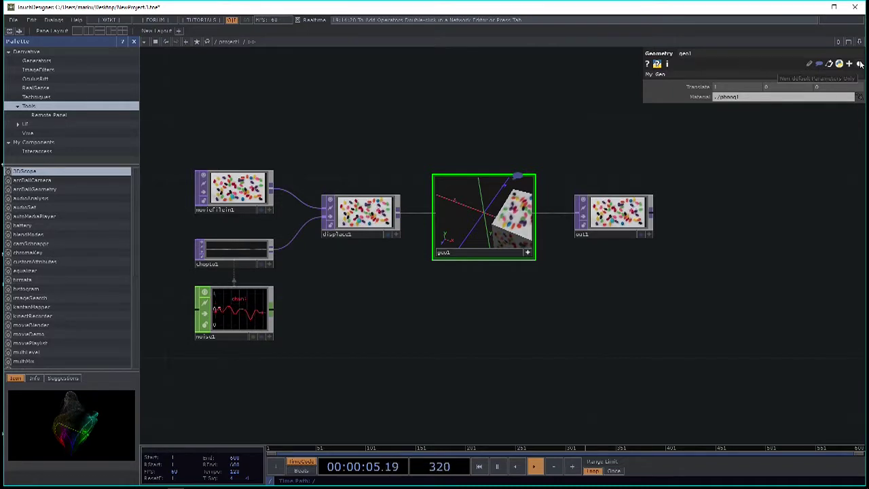
click(858, 63)
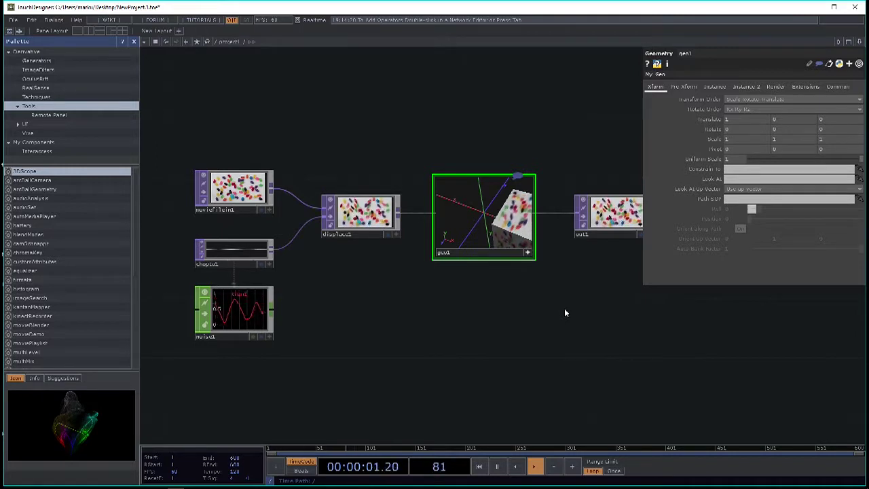
drag(511, 335, 435, 337)
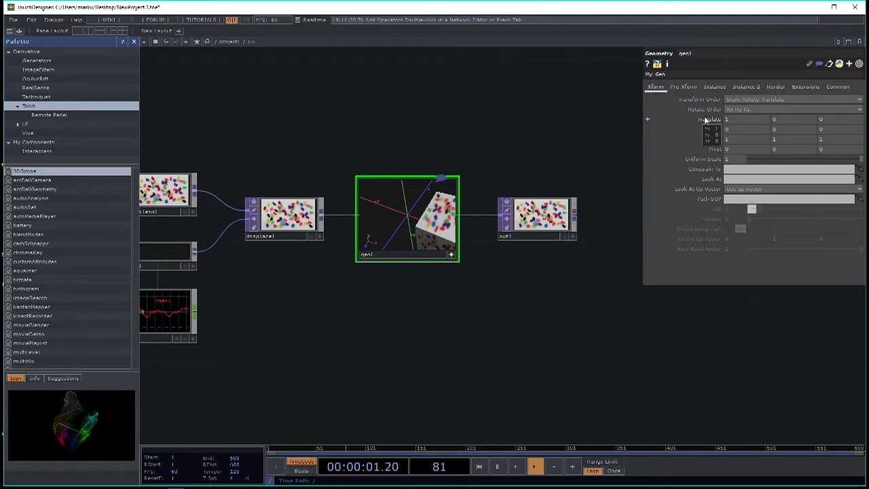
Reset geo1's Translate parameter to its default values.
mouse_move(707, 122)
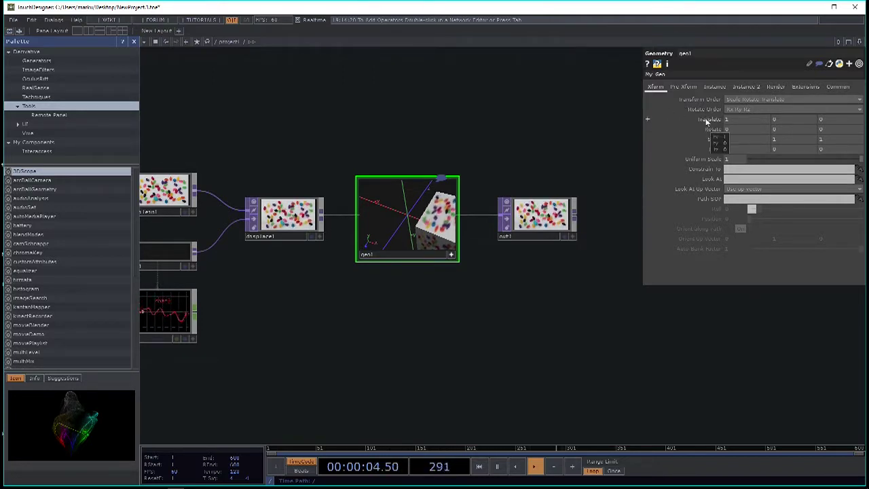
right_click(709, 120)
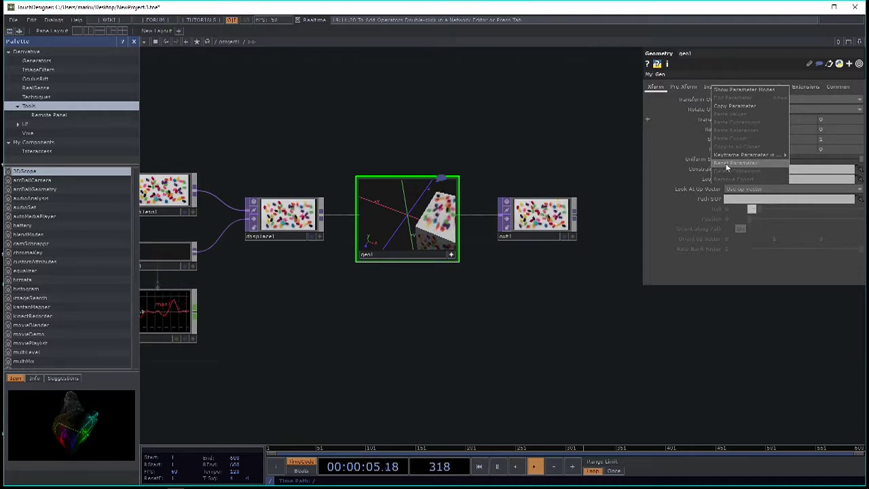
click(726, 166)
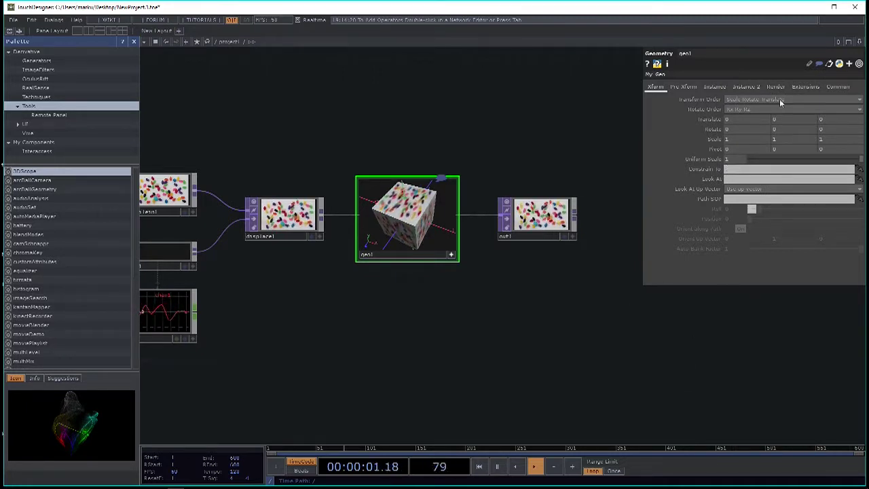
Set geo1's Translate X and Translate Y both to 1.
right_click(759, 120)
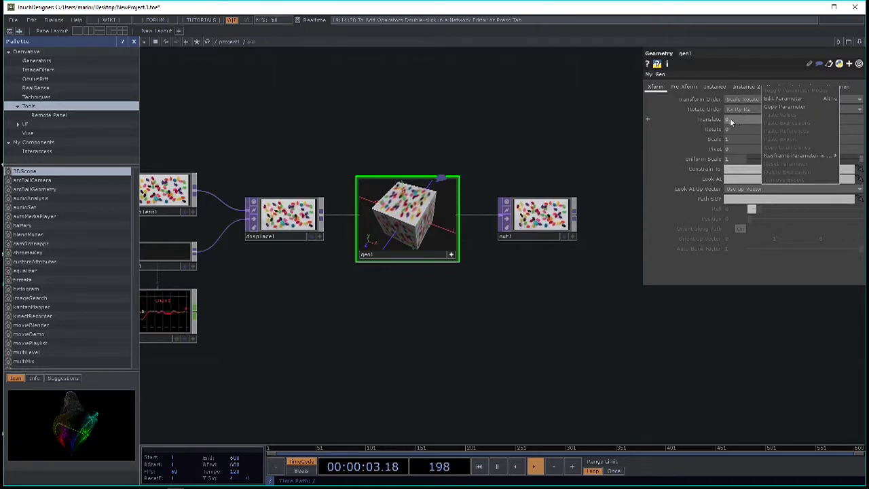
click(735, 120)
text(1)
key(Return)
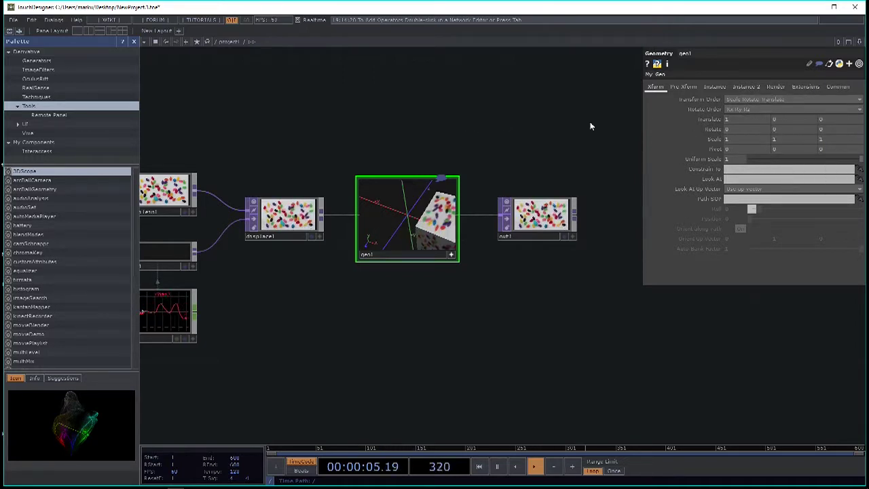
click(786, 119)
text(1)
key(Return)
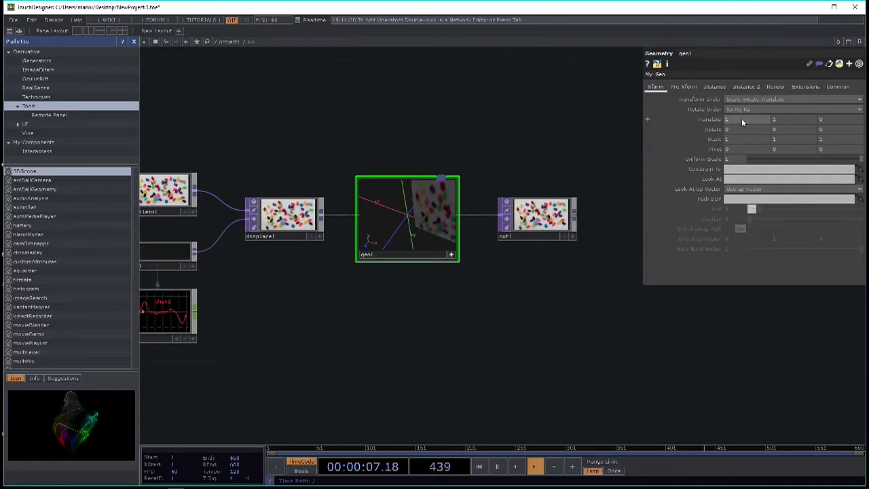
Reset Translate again, set Translate Y to 0, and frame all nodes.
right_click(741, 118)
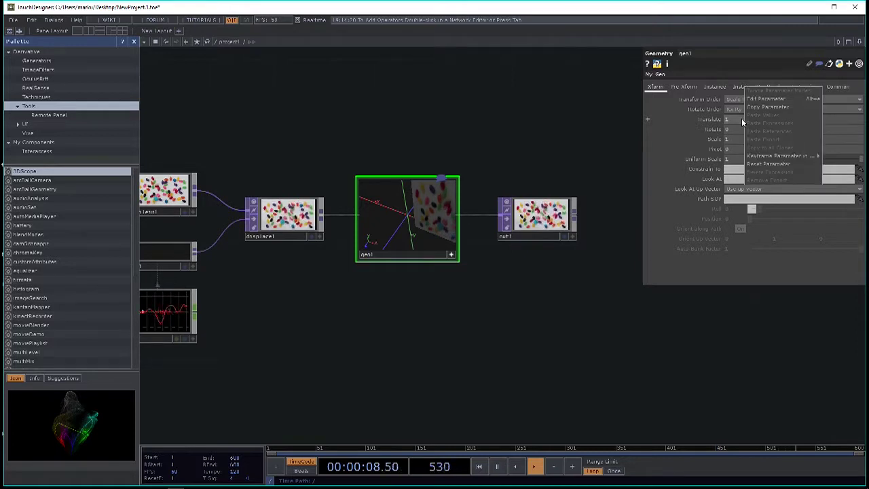
click(770, 165)
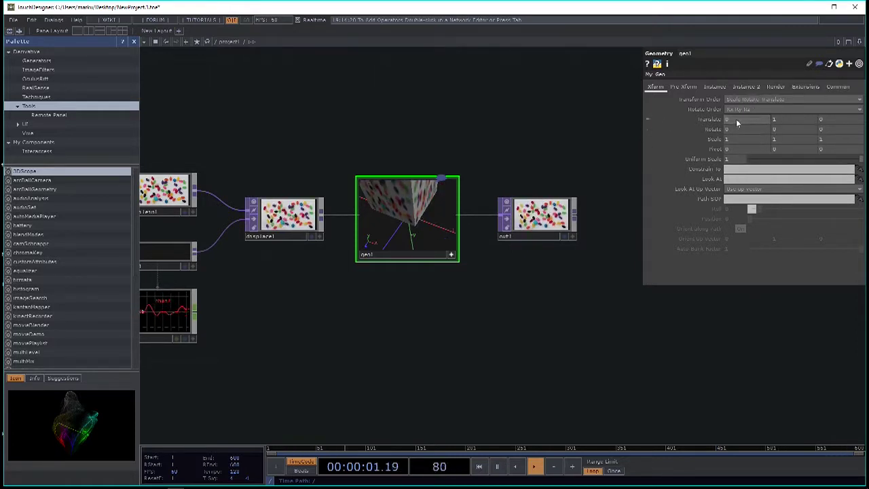
click(794, 120)
text(0)
key(Return)
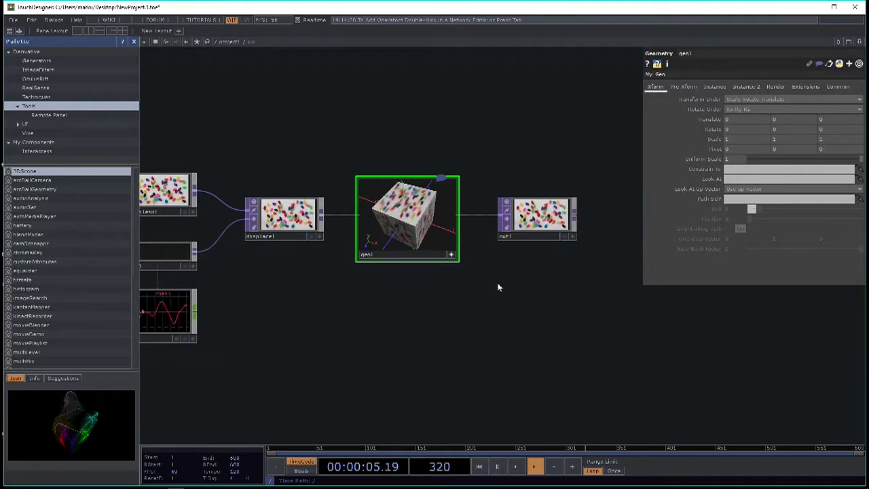
key(h)
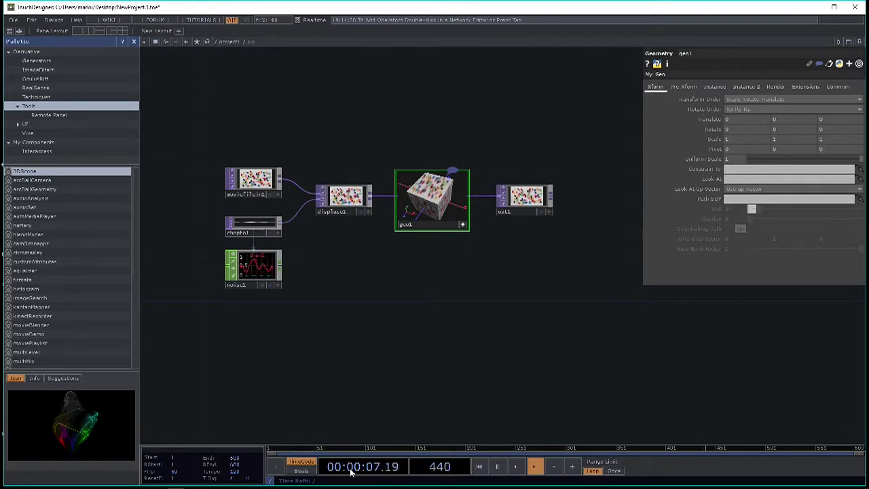
Start, pause and resume timeline playback to animate the cube's jelly-bean texture.
scroll(549, 180, up, 5)
scroll(553, 224, down, 4)
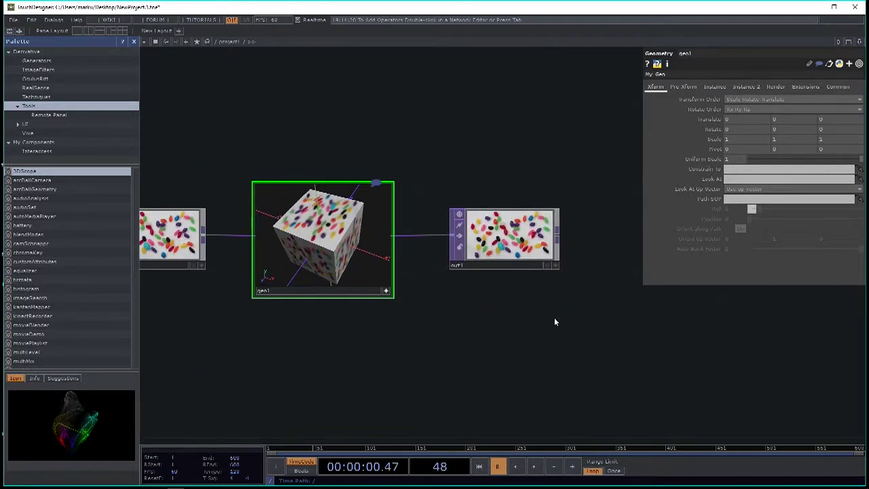
key(space)
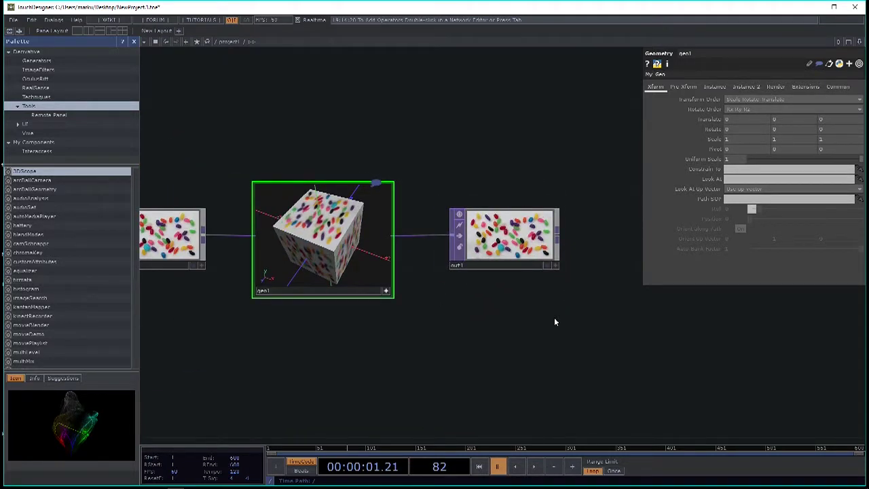
key(space)
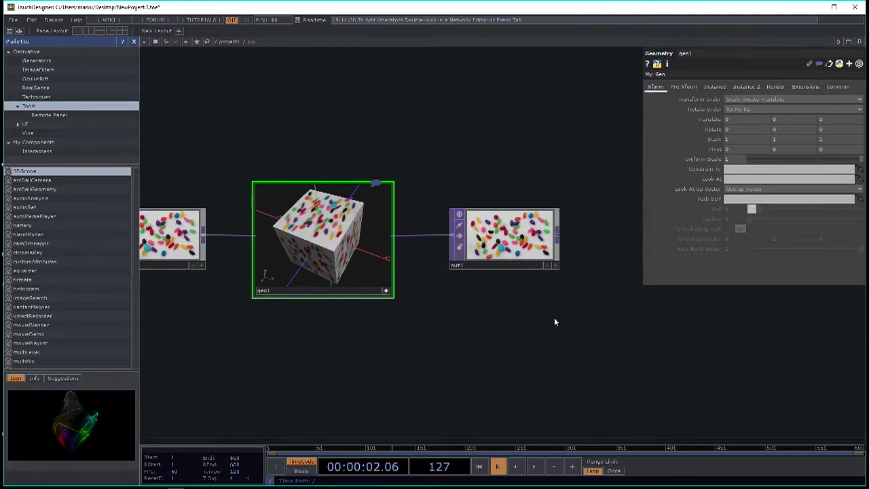
key(space)
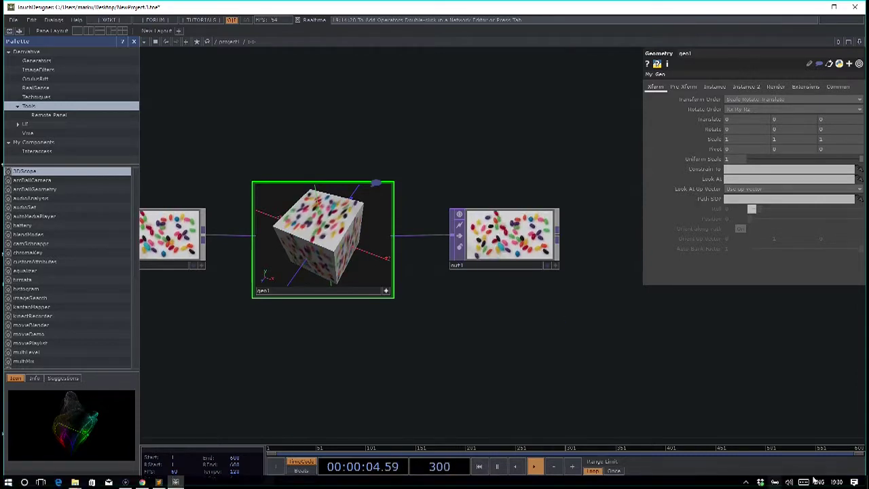
drag(519, 405, 583, 371)
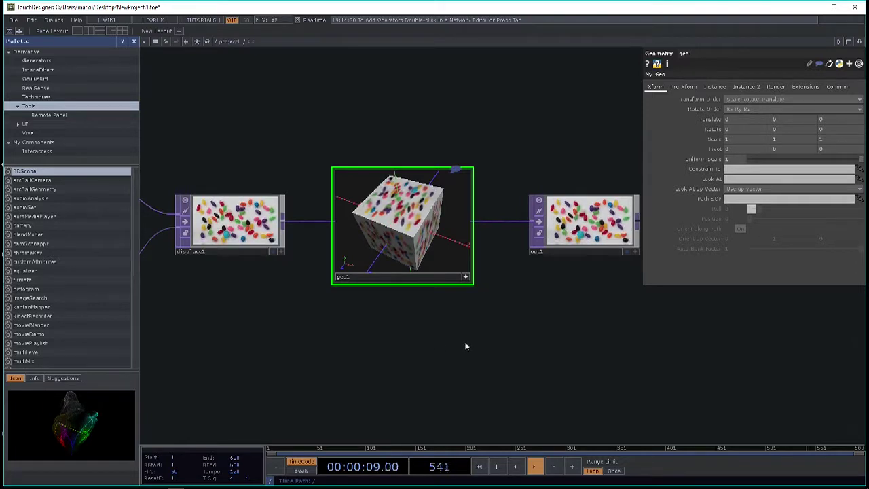
Pause playback, scrub back, restart from frame 1, and scrub forward to the last frame.
scroll(475, 353, down, 2)
drag(477, 353, 490, 330)
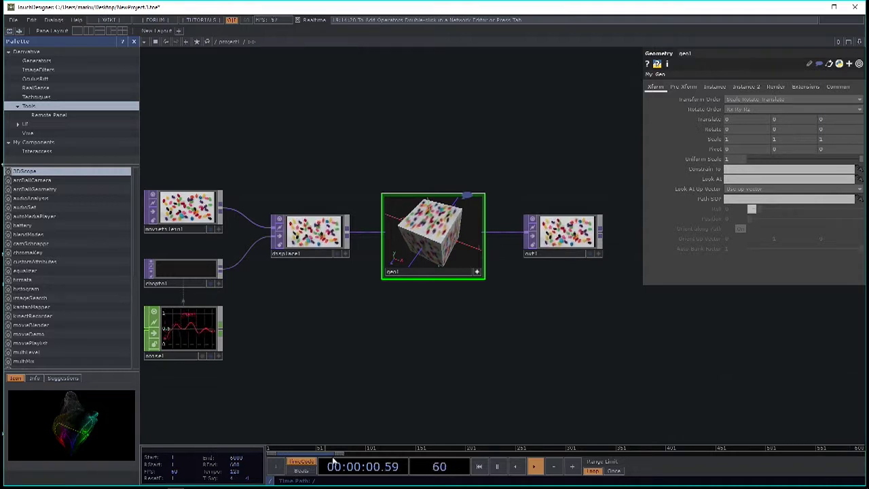
click(534, 466)
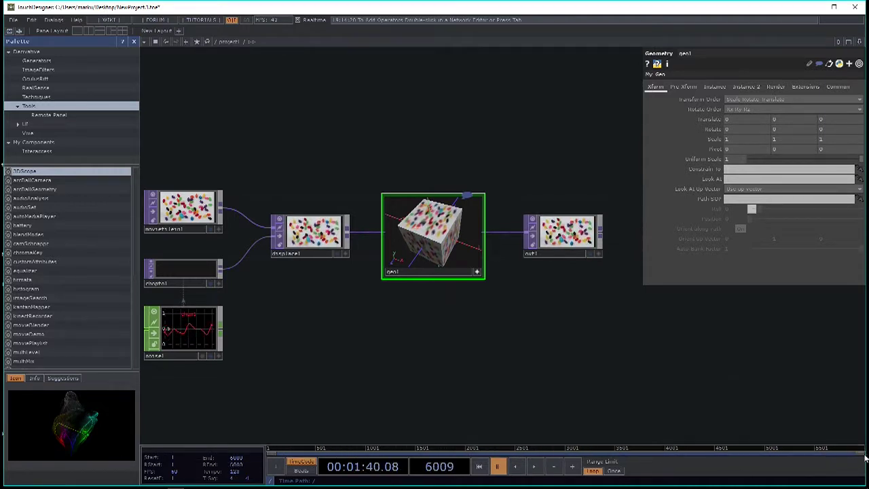
drag(702, 458, 360, 454)
mouse_move(752, 483)
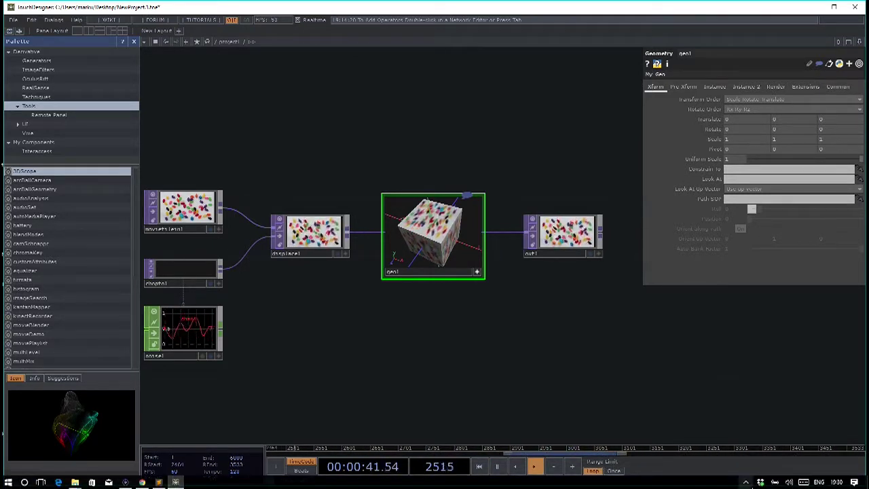
click(497, 465)
click(479, 466)
click(534, 465)
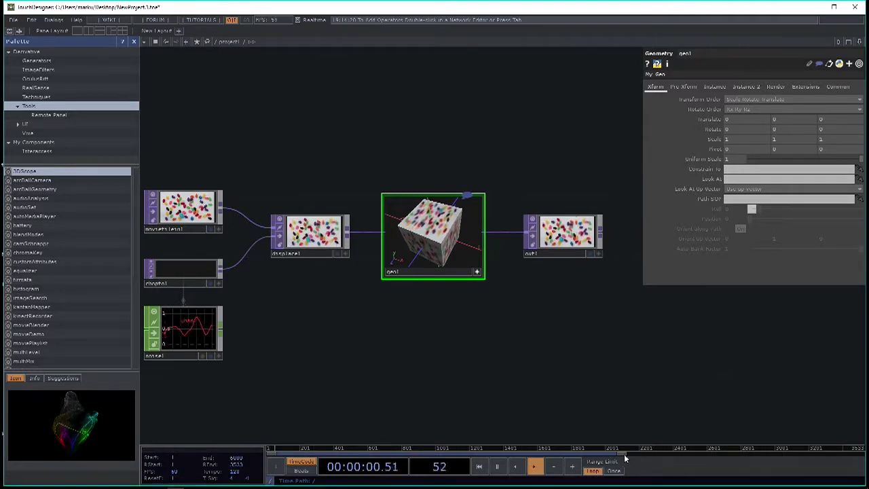
drag(625, 459, 861, 453)
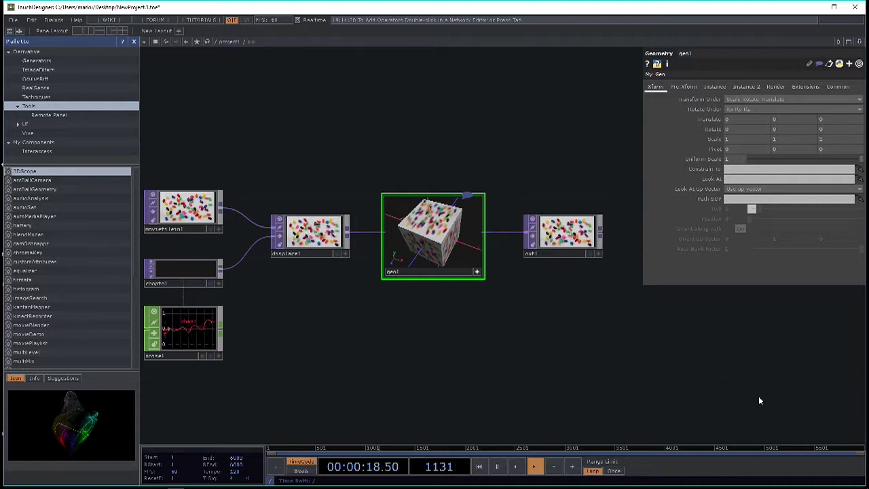
key(h)
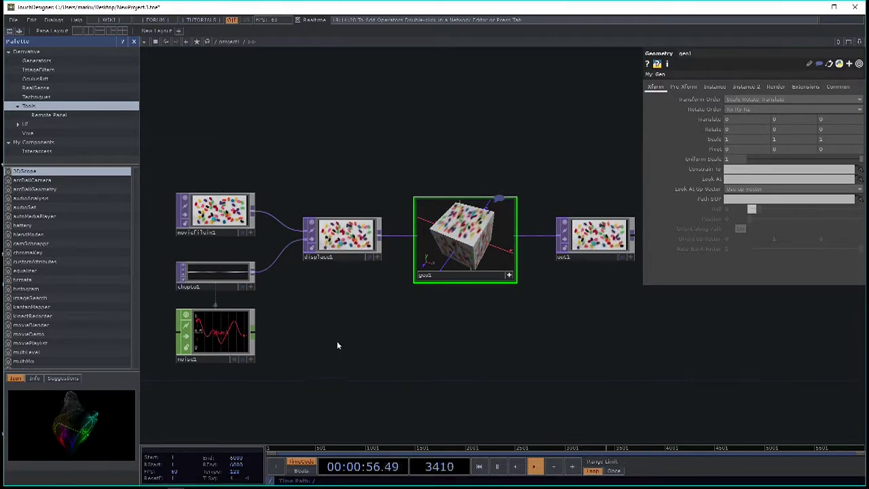
scroll(277, 365, down, 5)
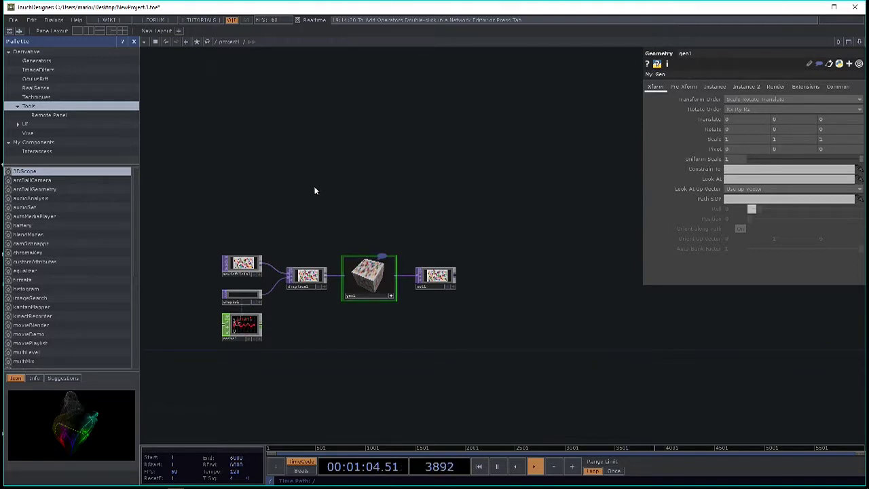
Open the Palette's ImageFilters category and pick the pixelate component.
middle_drag(393, 239, 398, 169)
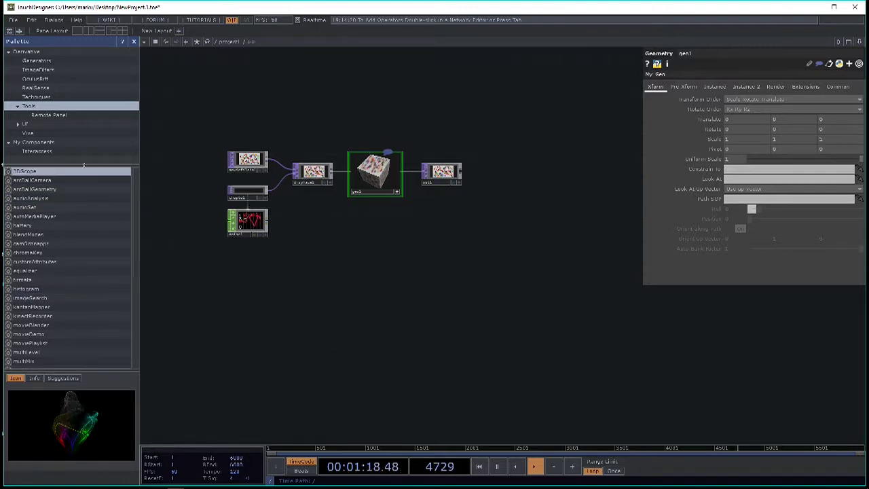
scroll(70, 296, down, 6)
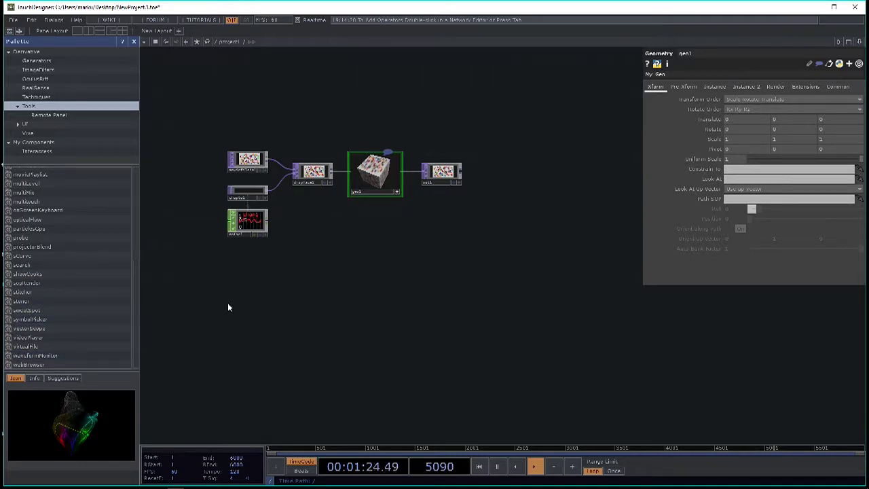
click(53, 68)
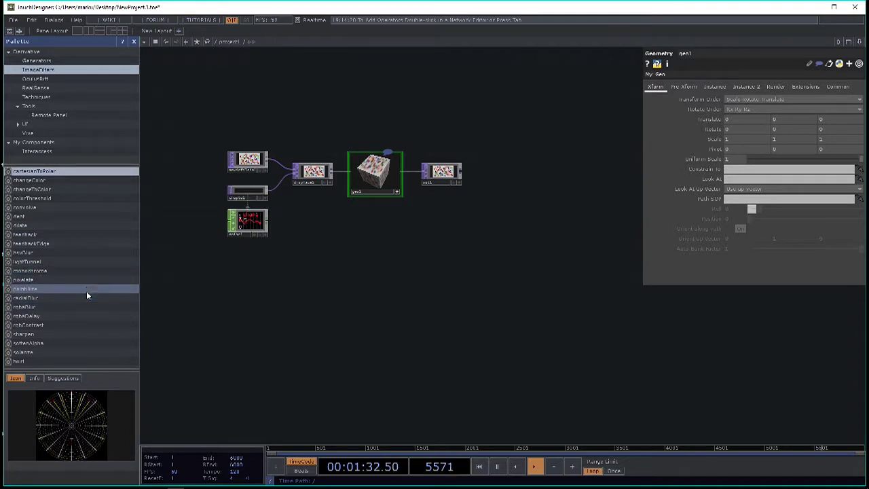
click(59, 279)
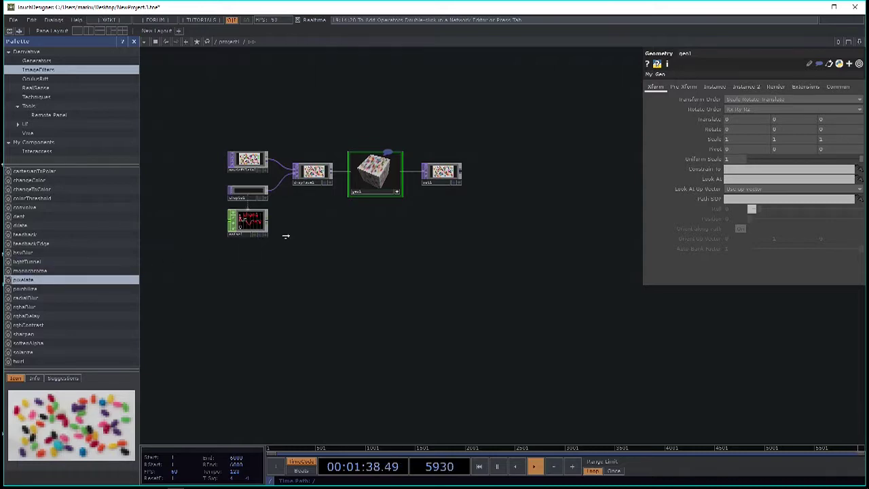
Drop pixelate into the network, widen its Horizontal Pixel Size, and dive inside it.
click(353, 241)
scroll(361, 247, up, 5)
scroll(550, 271, down, 2)
scroll(478, 248, up, 6)
scroll(483, 246, down, 3)
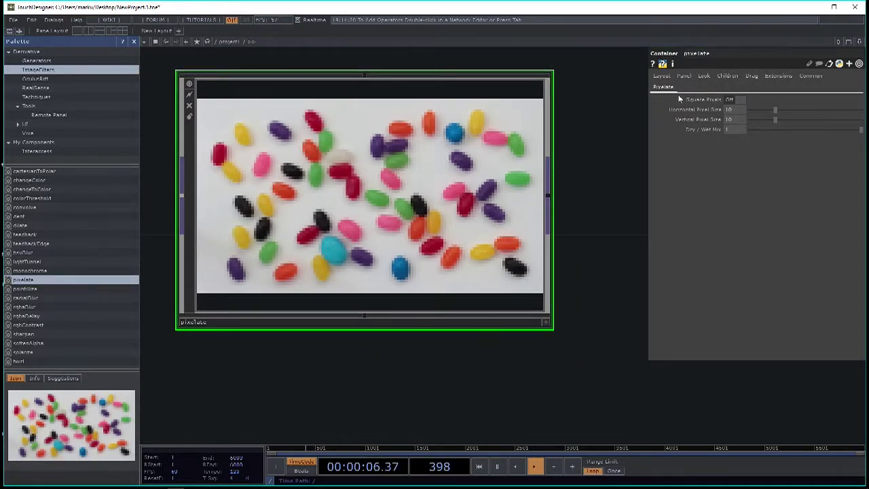
mouse_move(777, 112)
mouse_down()
mouse_move(860, 113)
mouse_move(757, 116)
mouse_move(802, 120)
mouse_move(774, 116)
mouse_up()
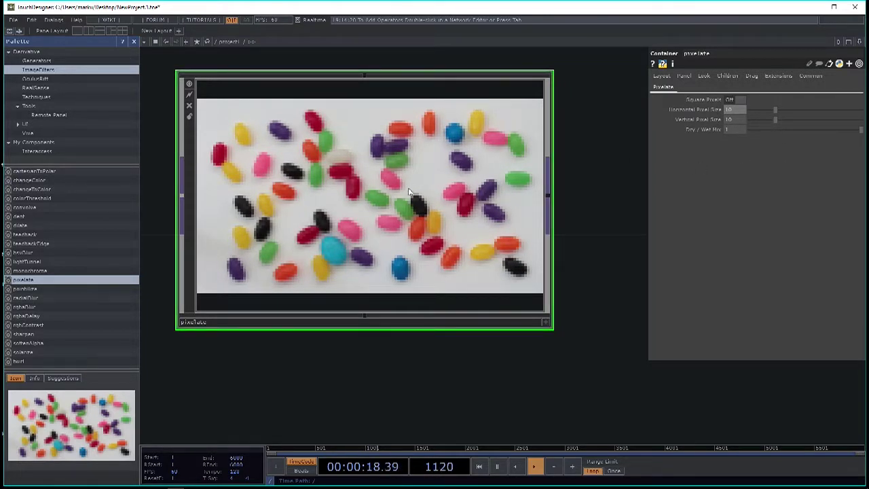
scroll(406, 211, up, 3)
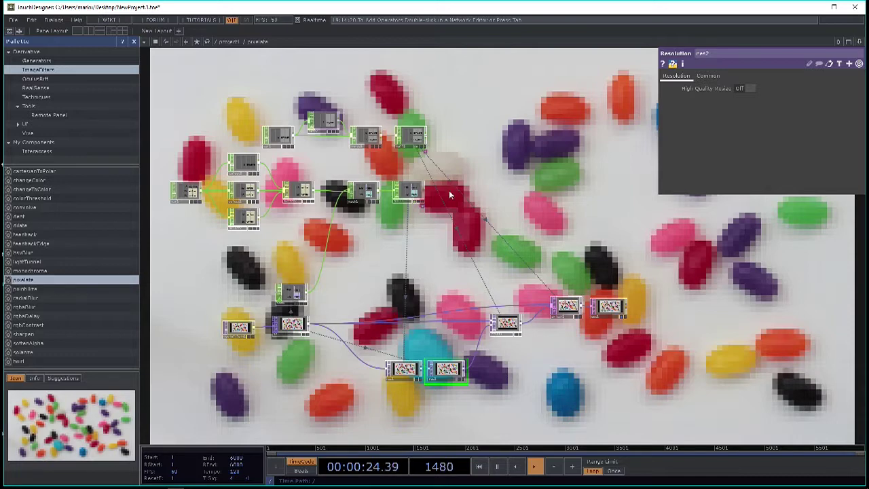
Return to the project1 level and delete the pixelate component.
scroll(537, 255, down, 3)
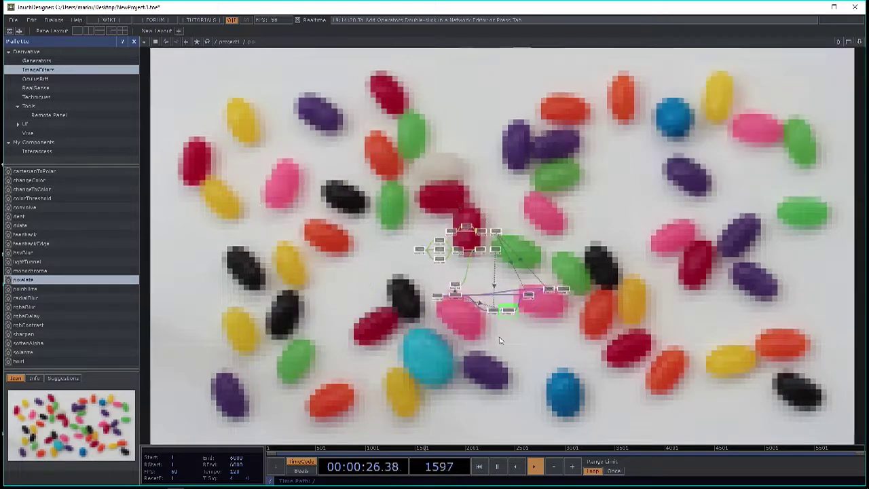
scroll(370, 204, down, 2)
key(p)
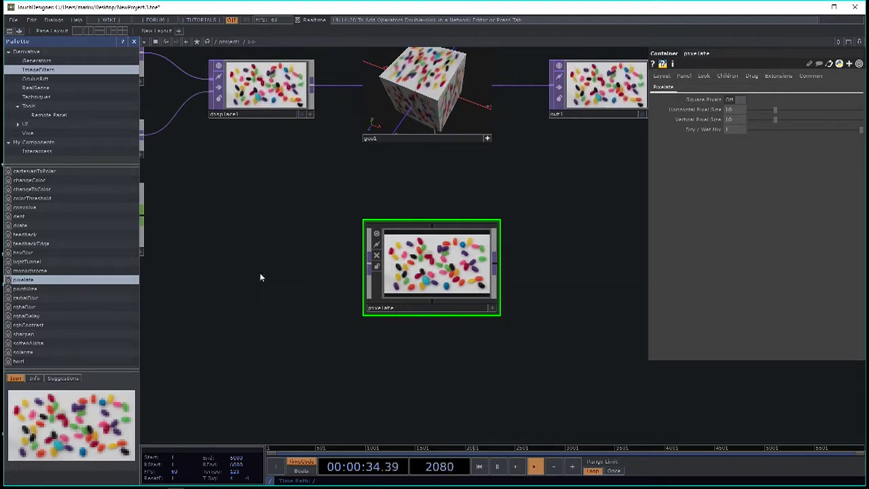
key(Delete)
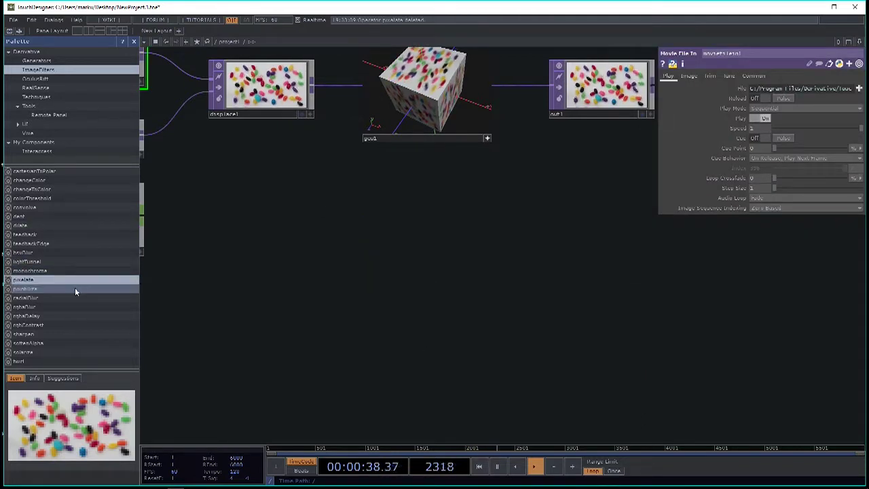
Add particlesGpu from the Palette's Tools category and zoom in and out to inspect it.
click(76, 105)
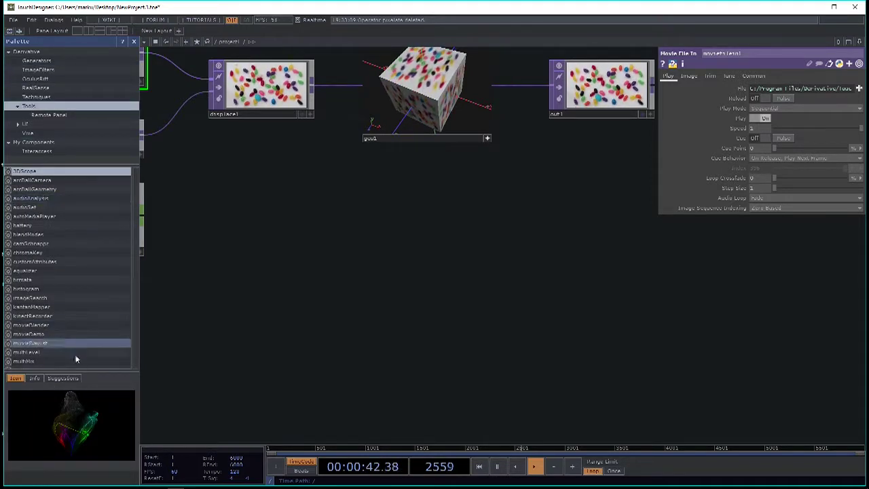
scroll(79, 324, down, 1)
scroll(78, 318, down, 3)
drag(30, 321, 410, 274)
scroll(418, 272, up, 3)
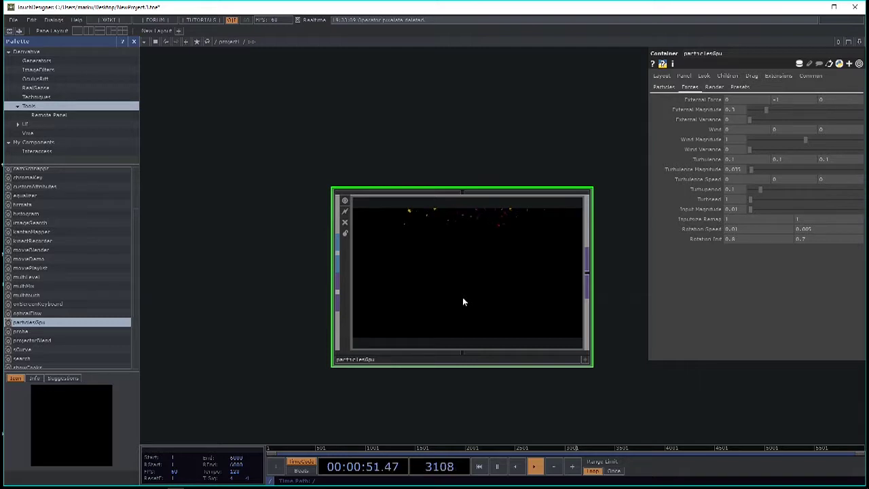
scroll(445, 340, up, 2)
scroll(446, 316, down, 2)
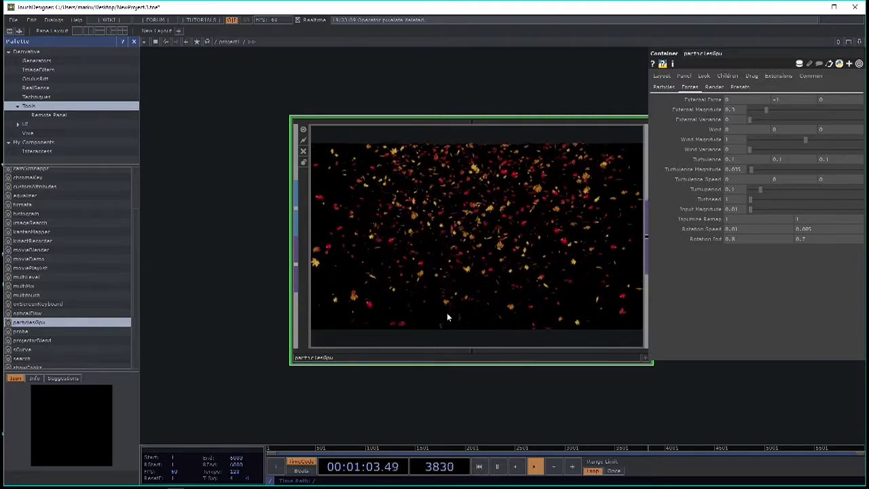
scroll(499, 220, up, 5)
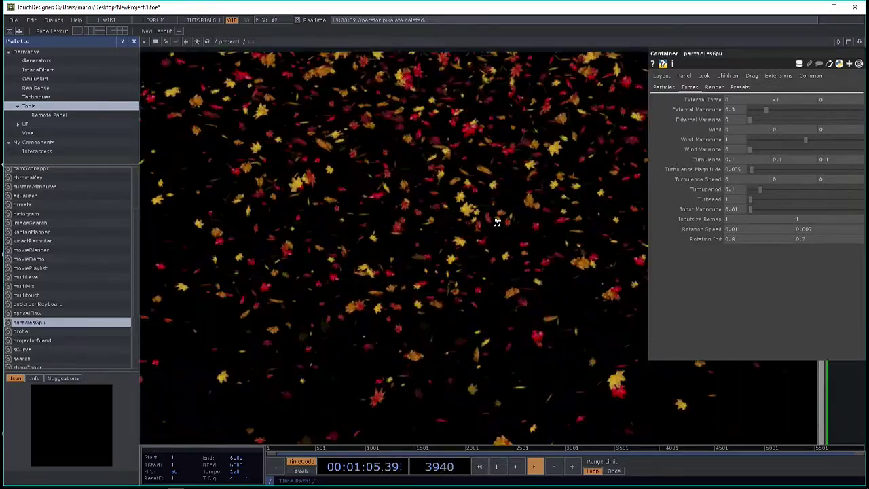
scroll(497, 221, up, 3)
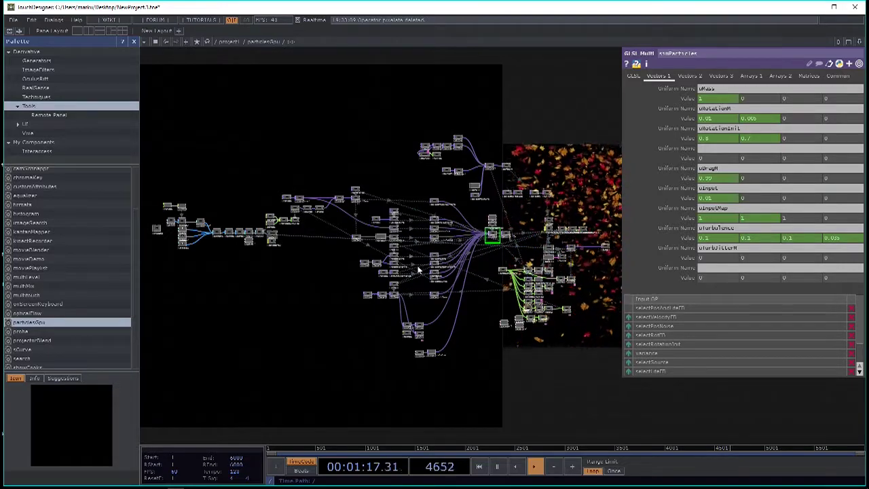
scroll(418, 270, down, 5)
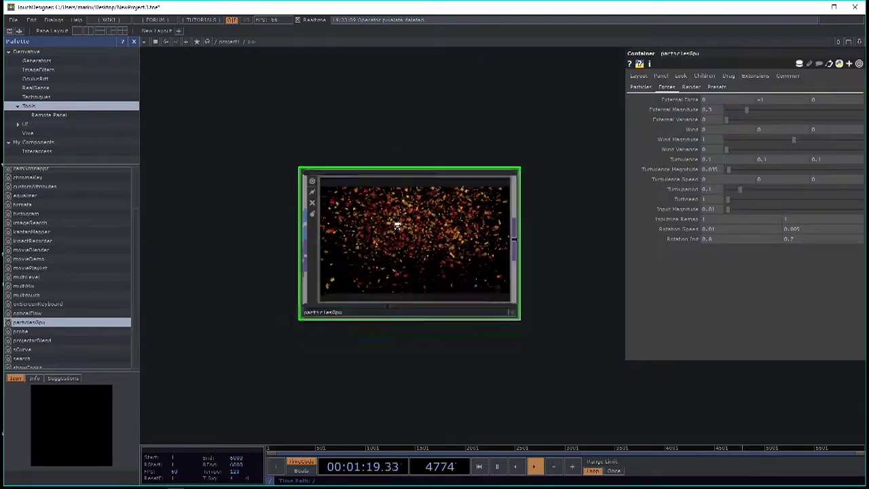
scroll(407, 237, up, 3)
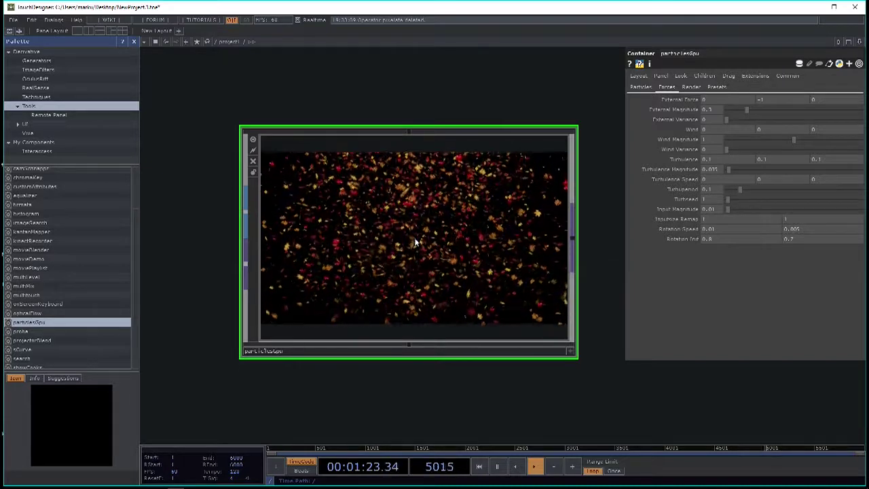
Delete particlesGpu, browse My Components, and cancel loading the older-version component.
key(Delete)
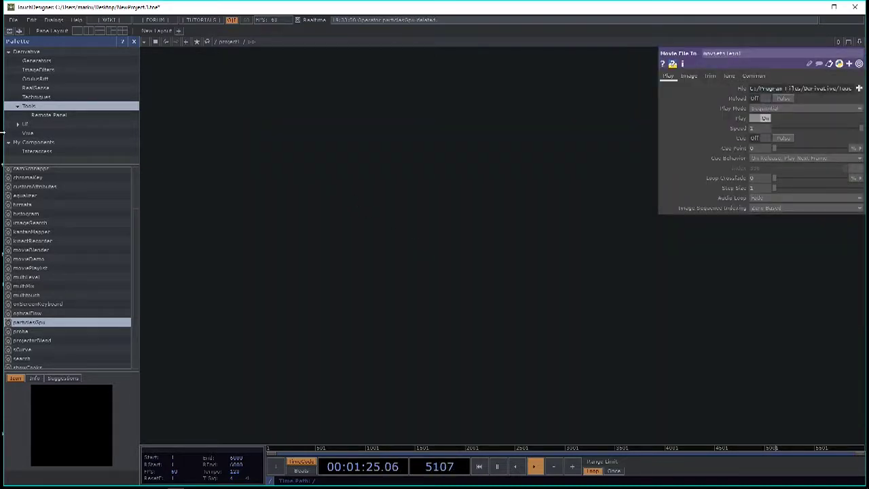
click(64, 143)
click(66, 145)
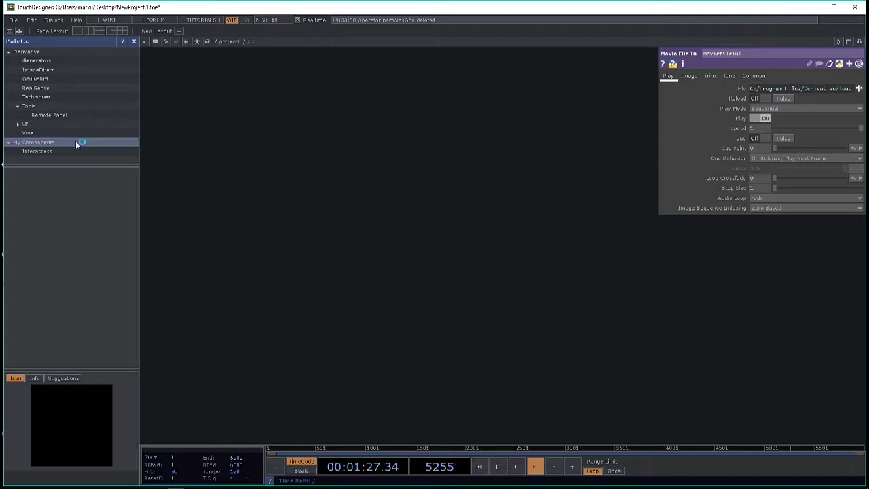
right_click(41, 141)
click(281, 185)
click(59, 152)
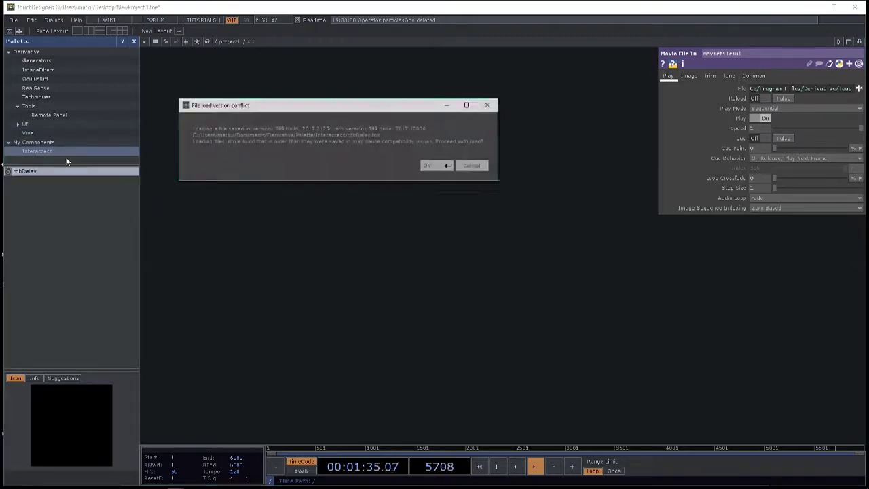
click(474, 170)
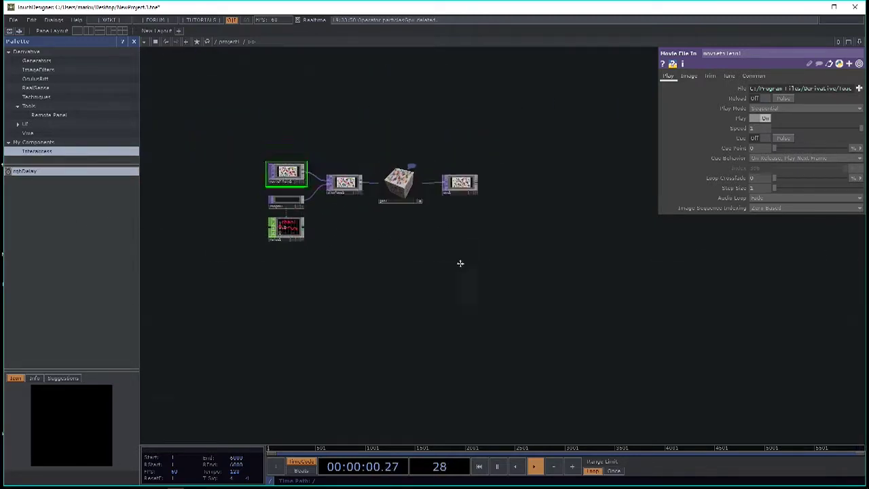
Save geo1 into the Palette's My Components list.
scroll(462, 297, up, 5)
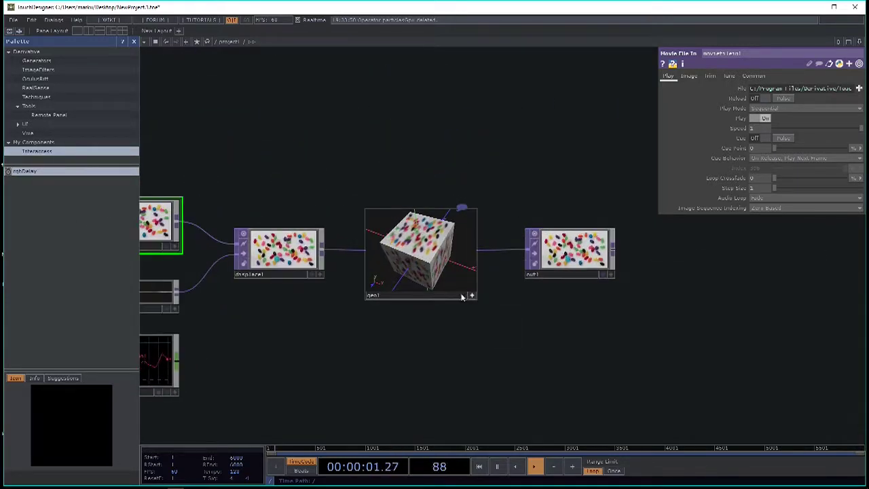
mouse_move(427, 268)
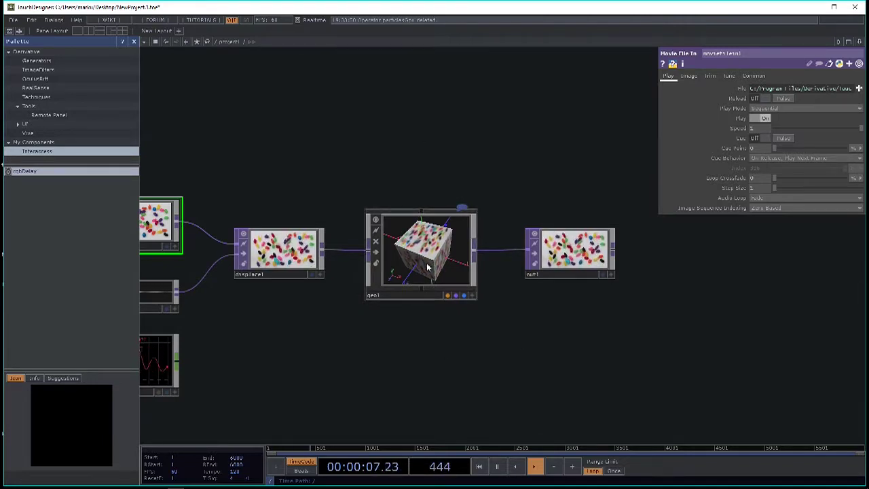
drag(426, 268, 68, 203)
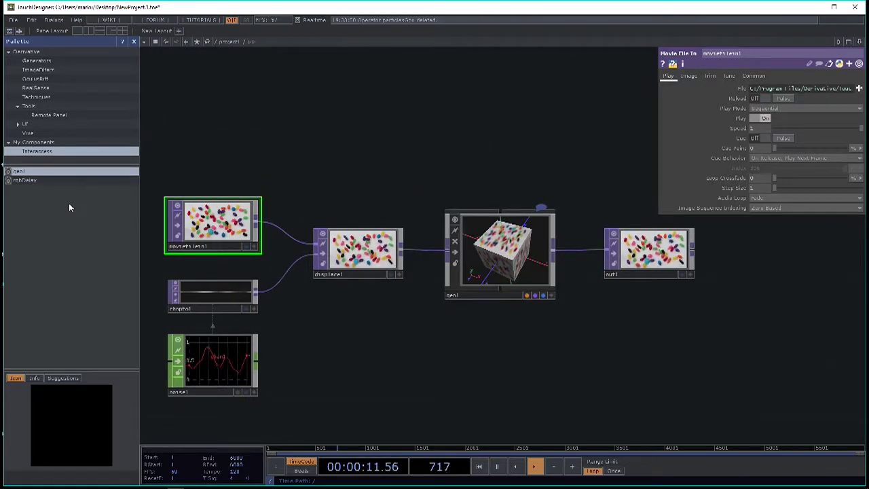
Select the geo1 palette entry and switch cooking off, freezing playback at frame 3531.
click(28, 172)
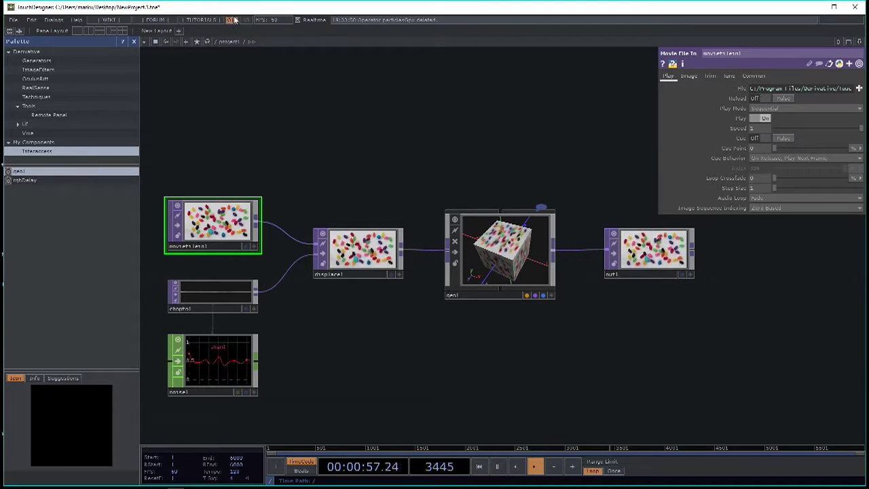
click(233, 22)
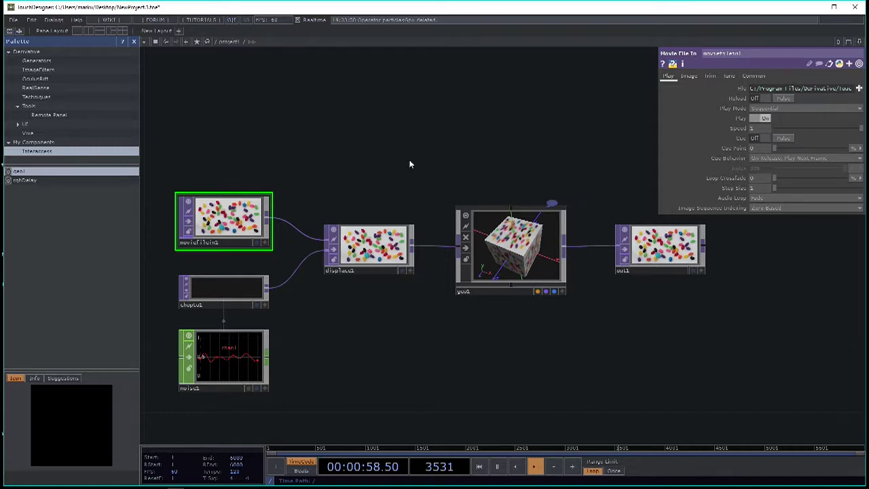
Turn cooking back on, toggle Realtime playback, and select the out1 node.
click(232, 20)
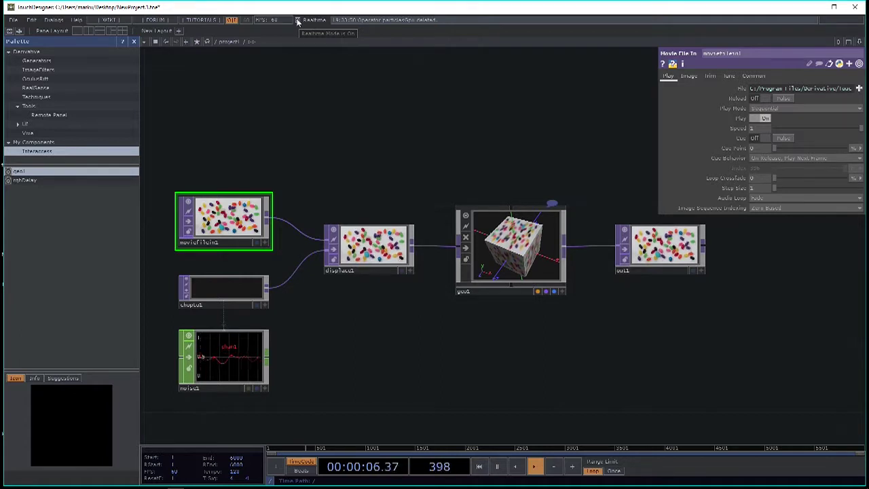
click(297, 20)
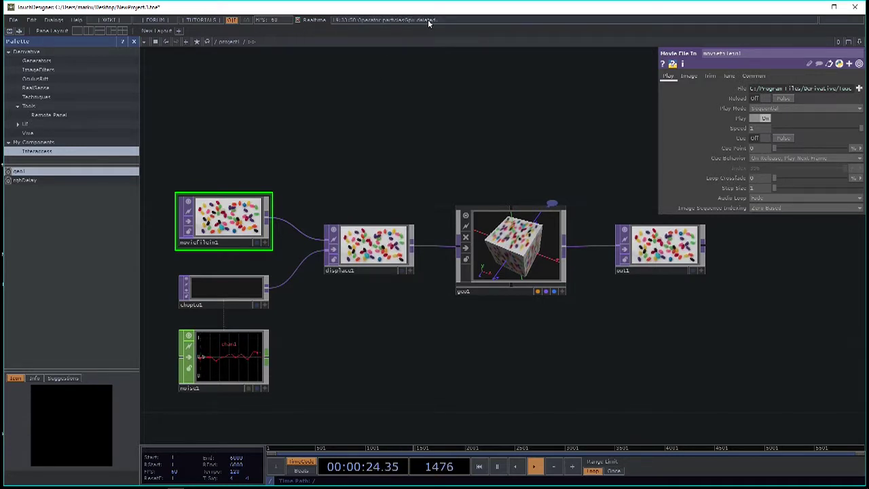
mouse_move(427, 19)
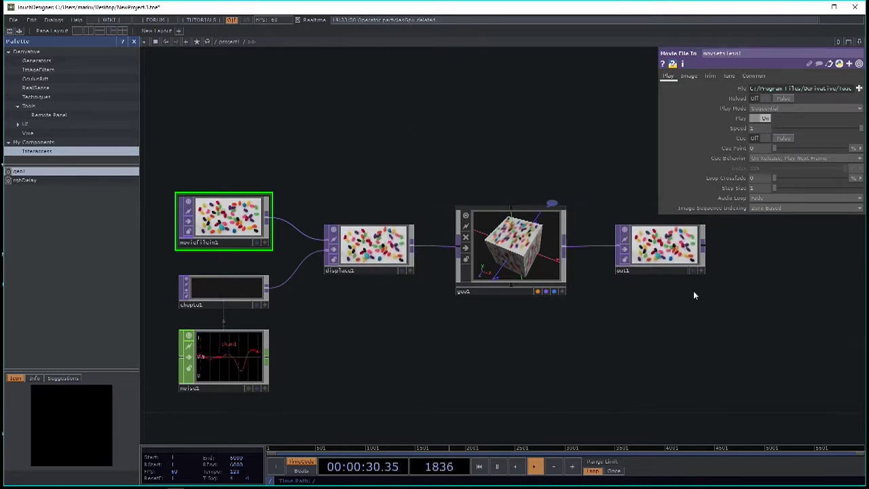
click(648, 231)
Delete the selected out1 node and shift the network view right.
key(Delete)
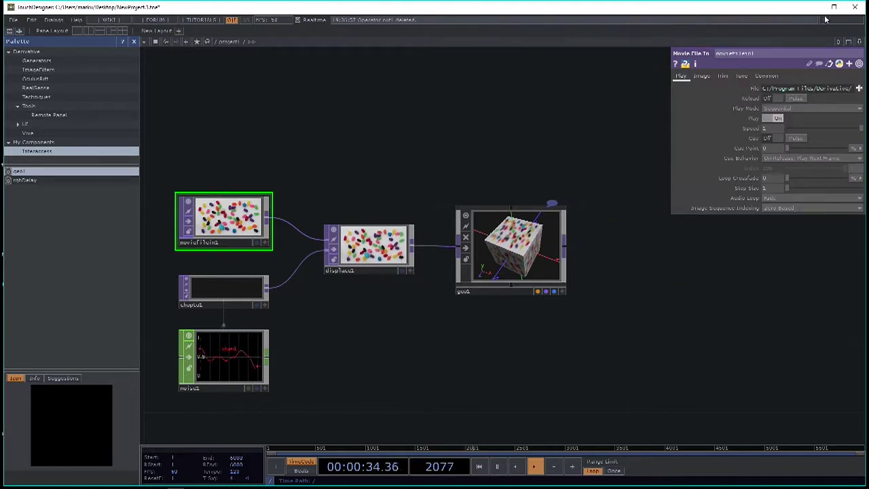
mouse_move(839, 25)
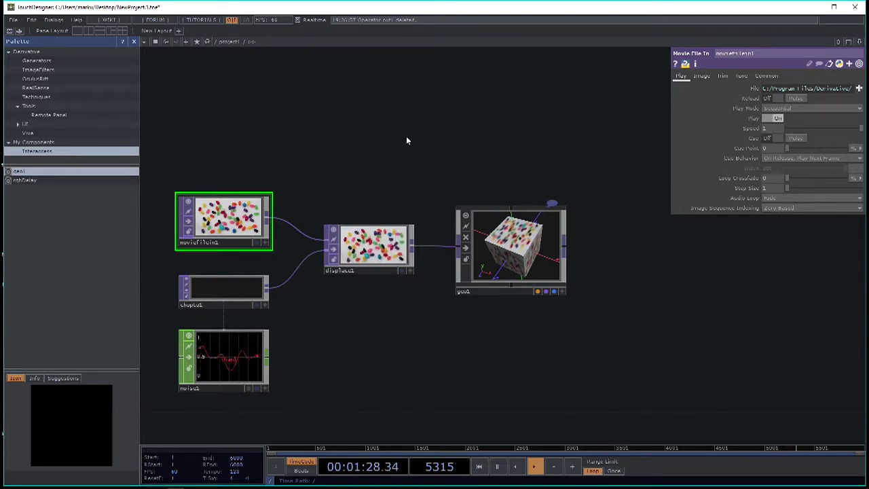
drag(411, 136, 489, 119)
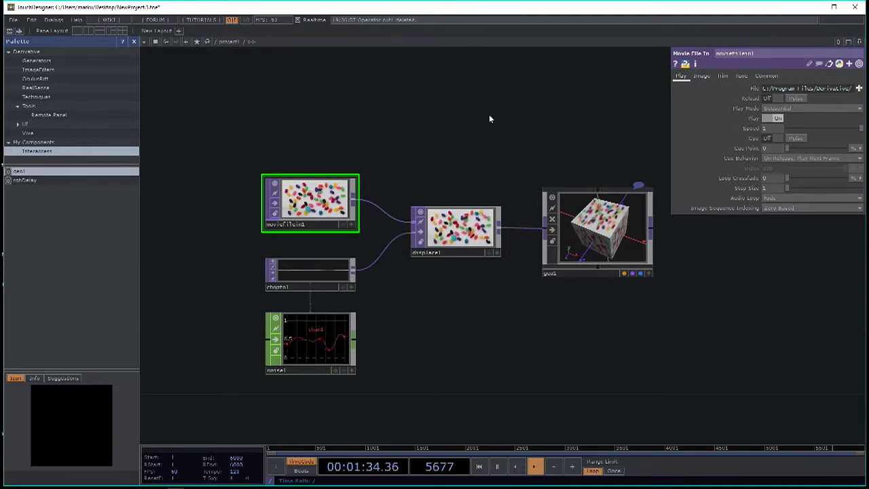
Bring noise1 into view and select it to show its parameters.
drag(439, 136, 428, 134)
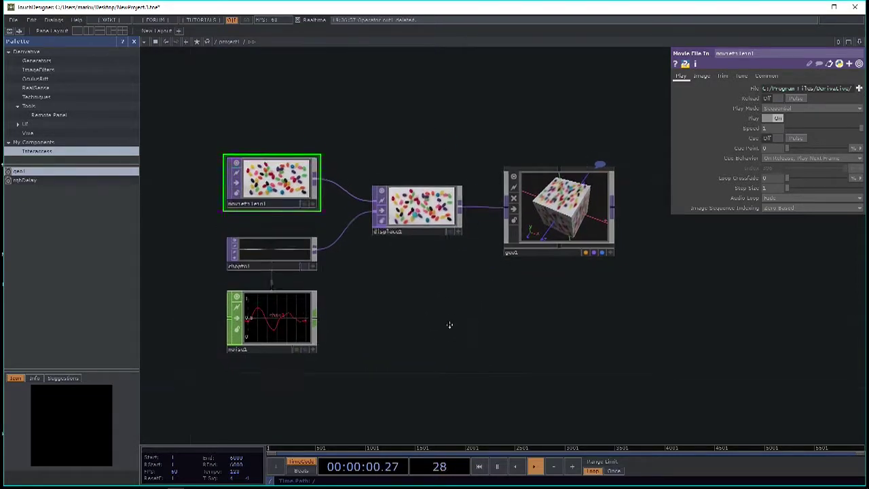
scroll(452, 319, down, 3)
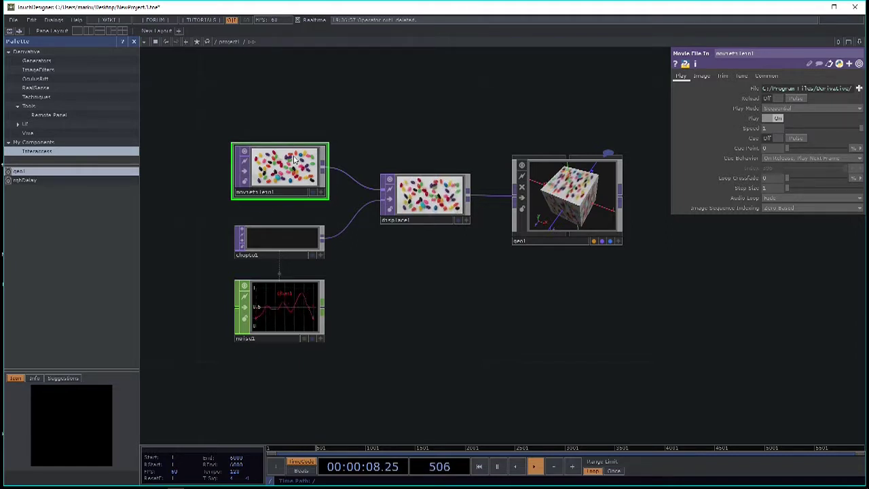
scroll(258, 162, up, 3)
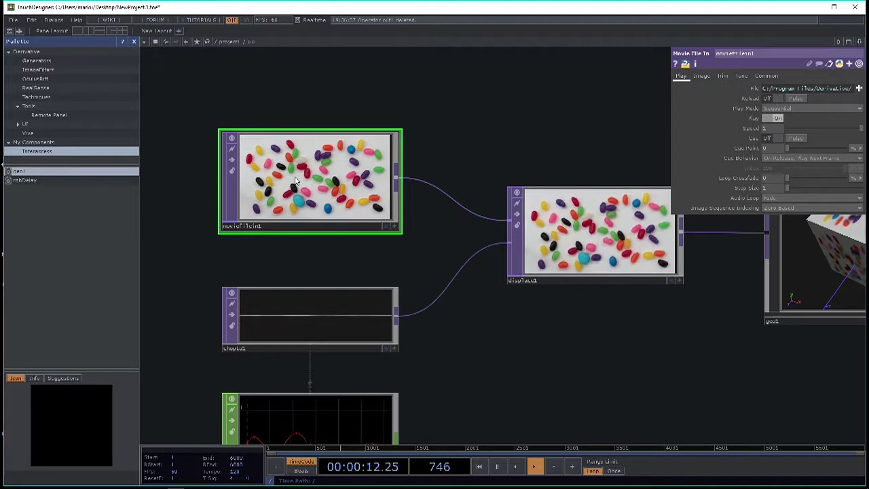
scroll(297, 180, down, 2)
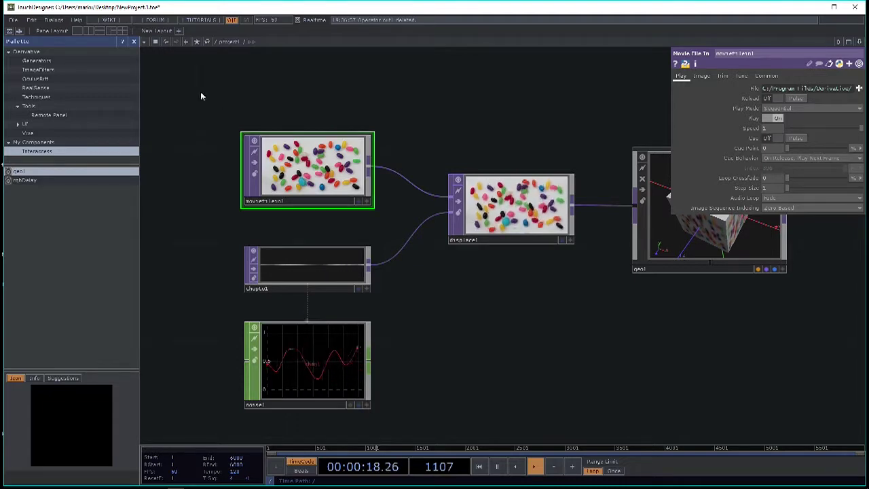
drag(423, 346, 407, 275)
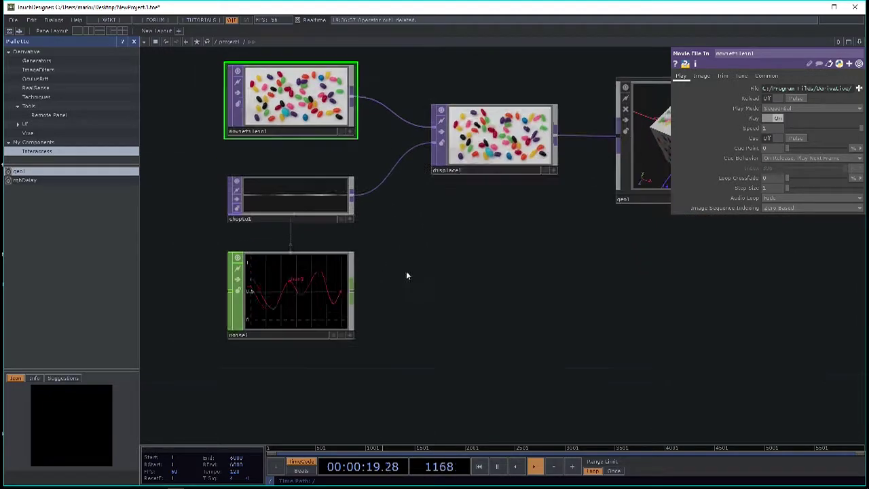
click(294, 293)
Select geo1 to inspect its parameters.
scroll(216, 296, up, 4)
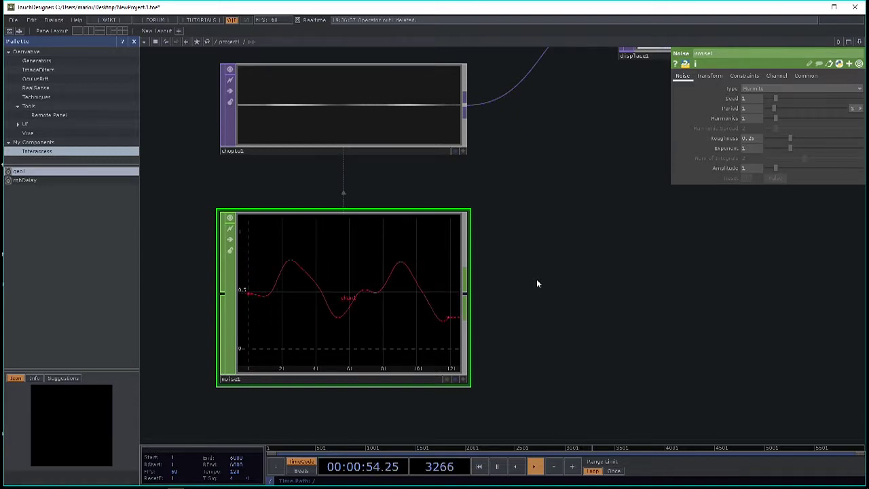
scroll(333, 304, down, 4)
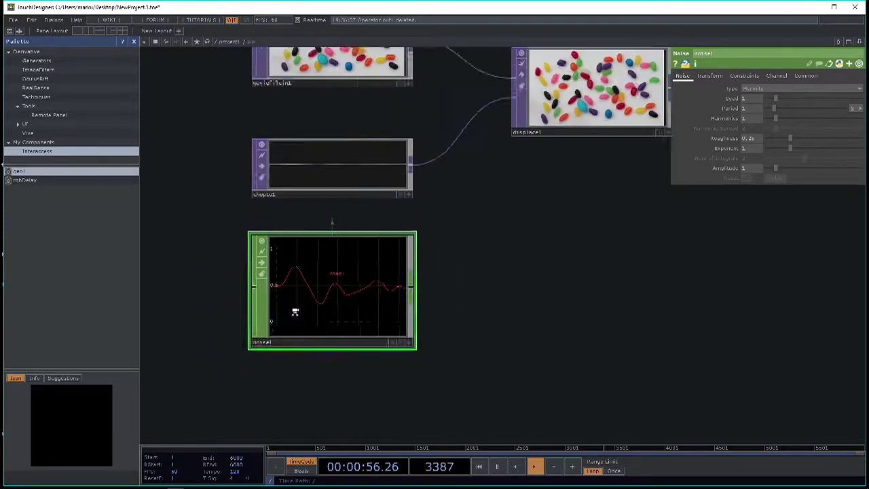
scroll(484, 203, up, 4)
click(483, 204)
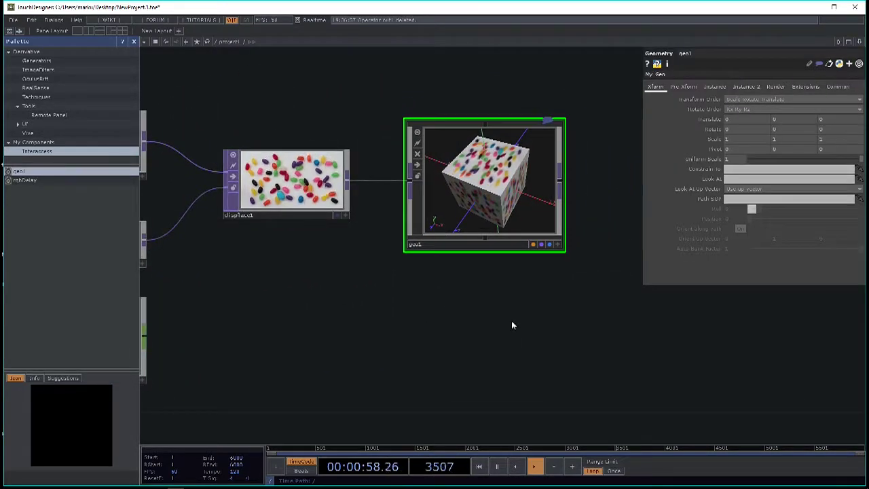
Select every operator in the network with Ctrl+A and delete them all.
drag(510, 330, 509, 343)
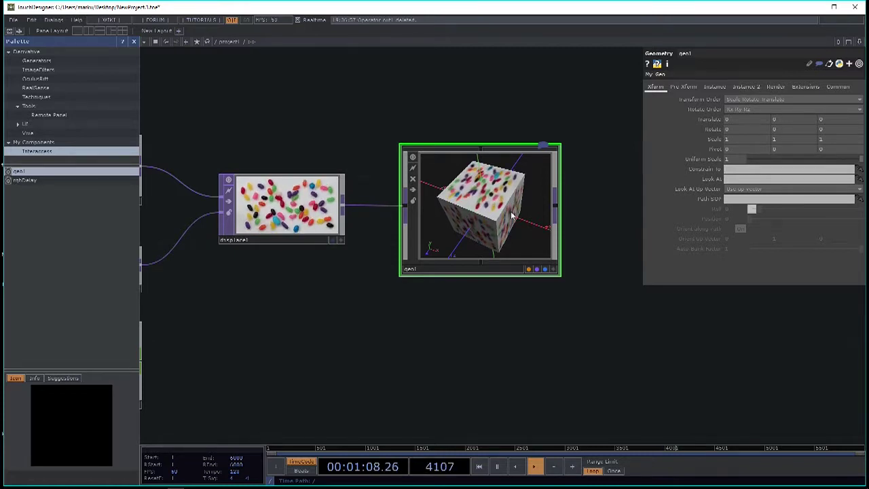
scroll(512, 216, down, 5)
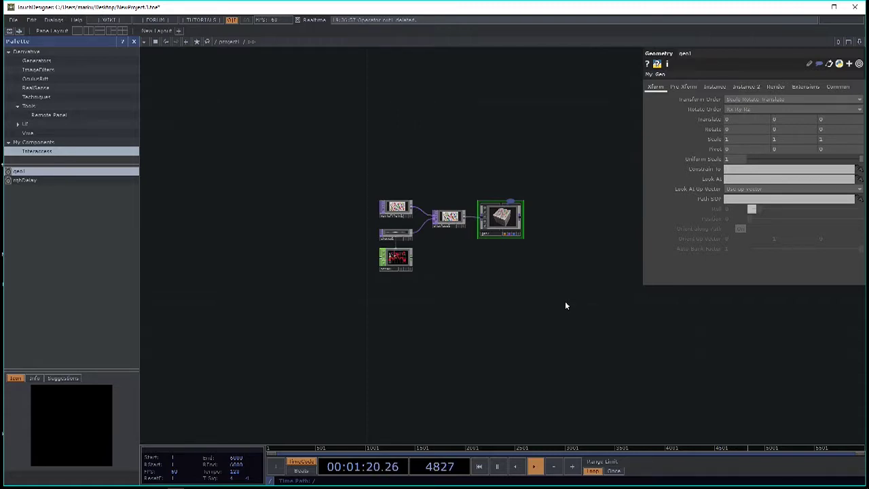
key(ctrl+a)
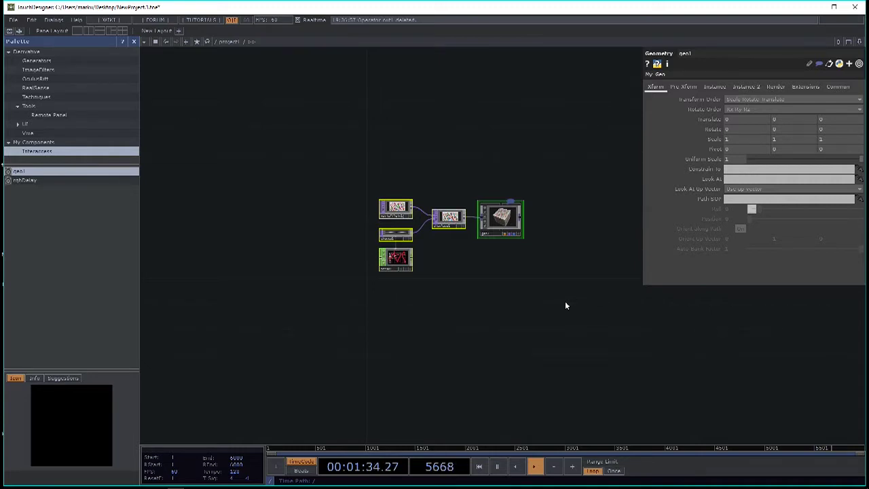
key(Delete)
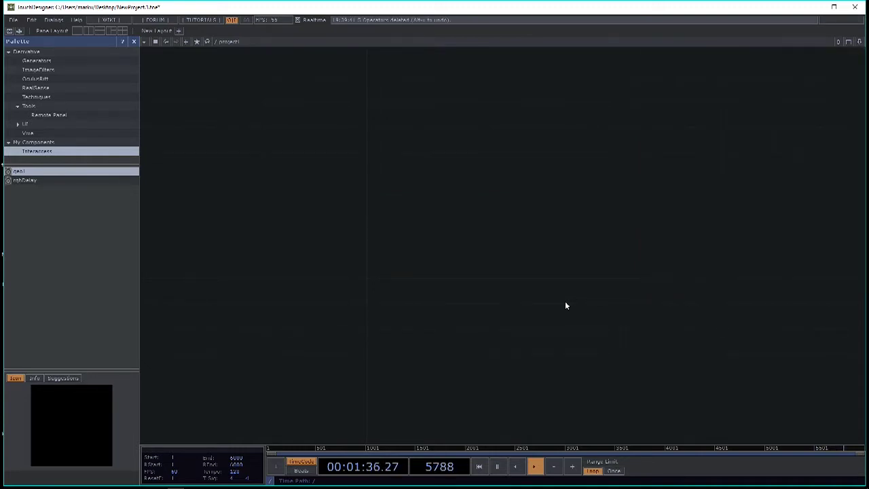